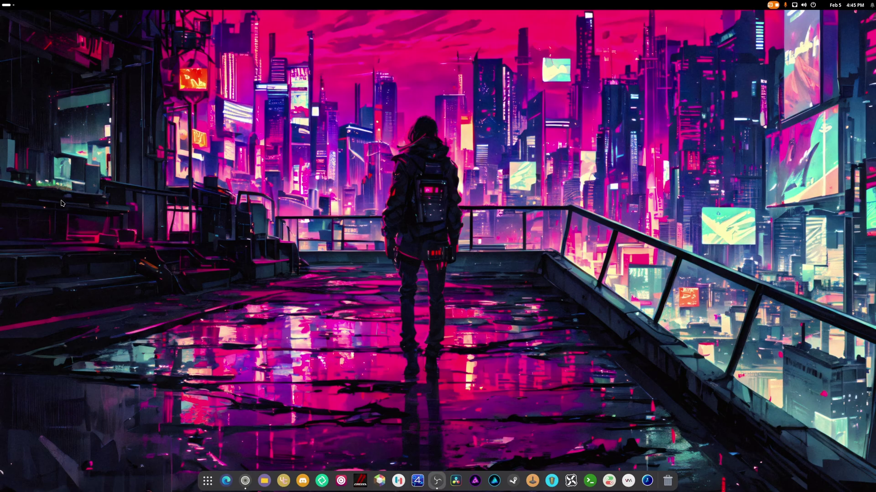
- Show the GNOME 48.beta version line in a maximized terminal with enlarged text, then close it
click(590, 481)
key(super+Up)
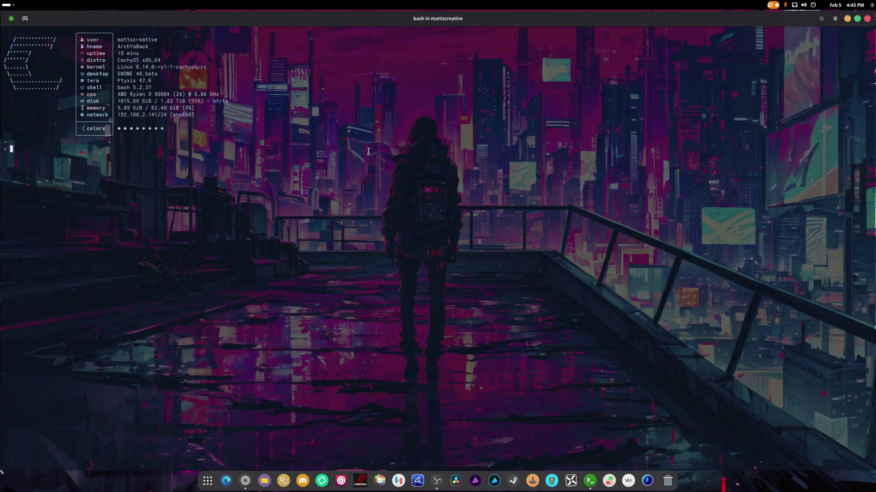
drag(163, 75, 115, 73)
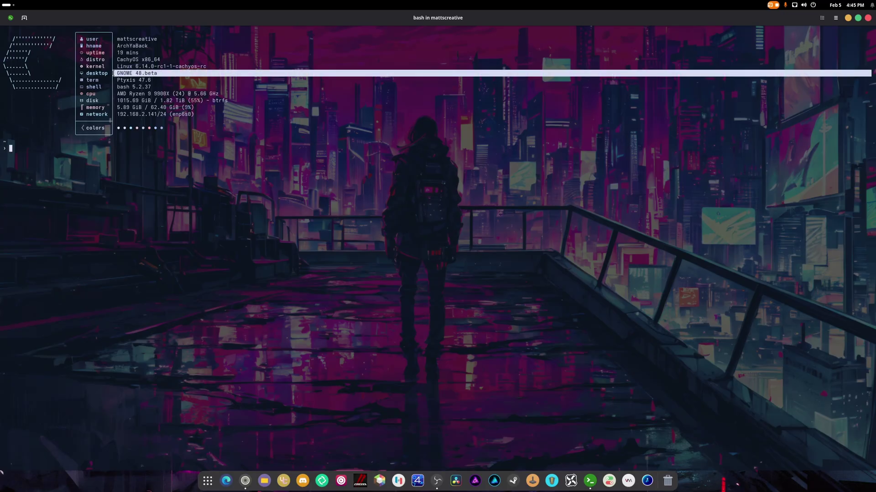
click(261, 170)
key(ctrl+plus)
key(ctrl+plus)
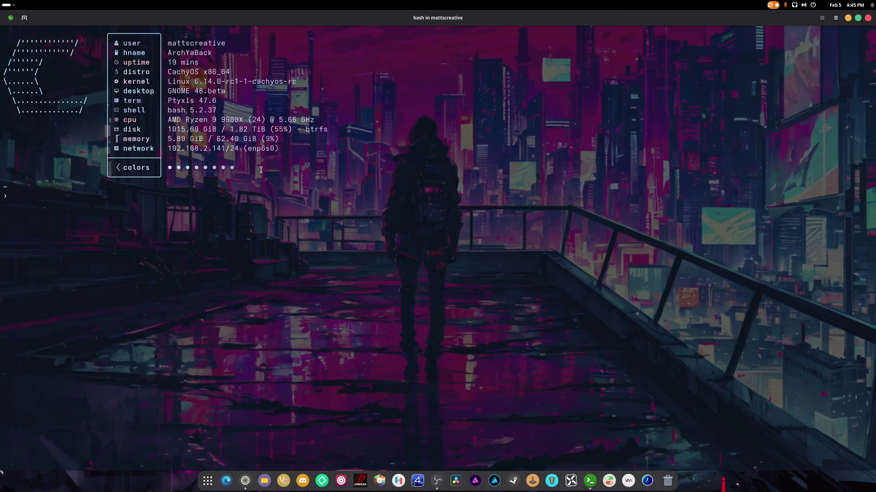
key(ctrl+plus)
key(ctrl+plus)
key(ctrl+plus)
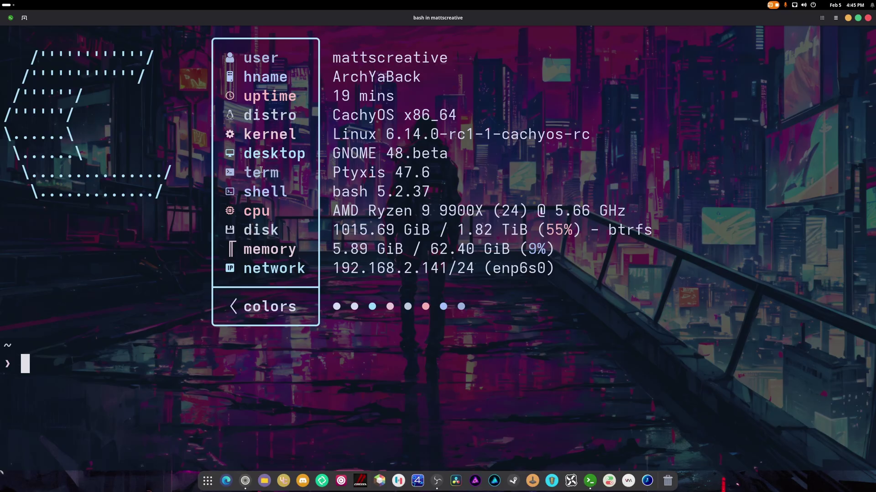
click(868, 18)
- Open Display Settings from the desktop menu and centre the Settings window on screen
right_click(446, 162)
click(475, 188)
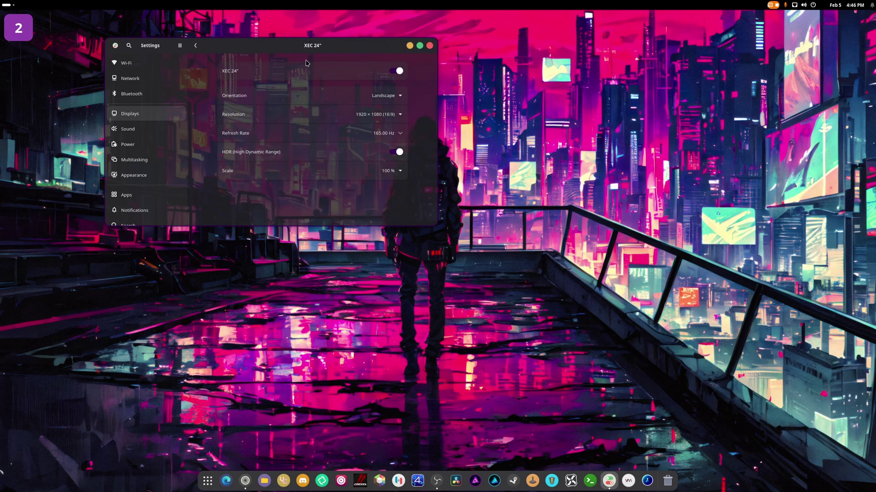
drag(307, 46, 455, 129)
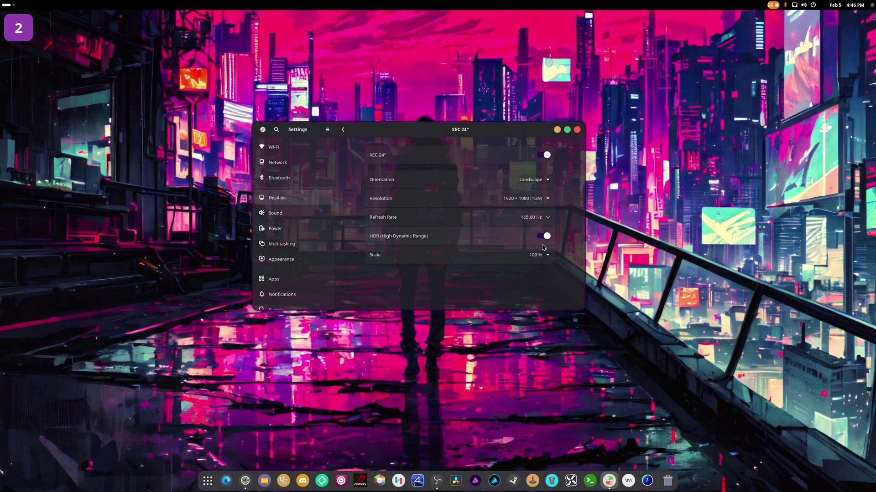
click(577, 130)
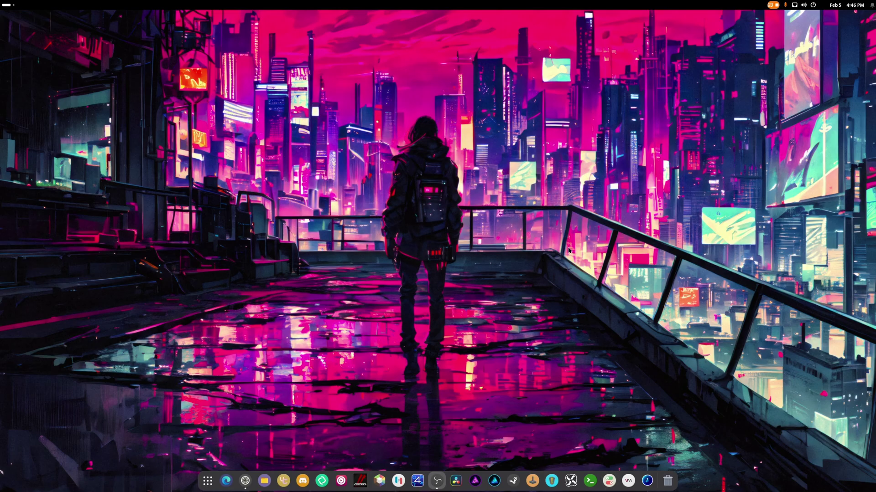
click(608, 480)
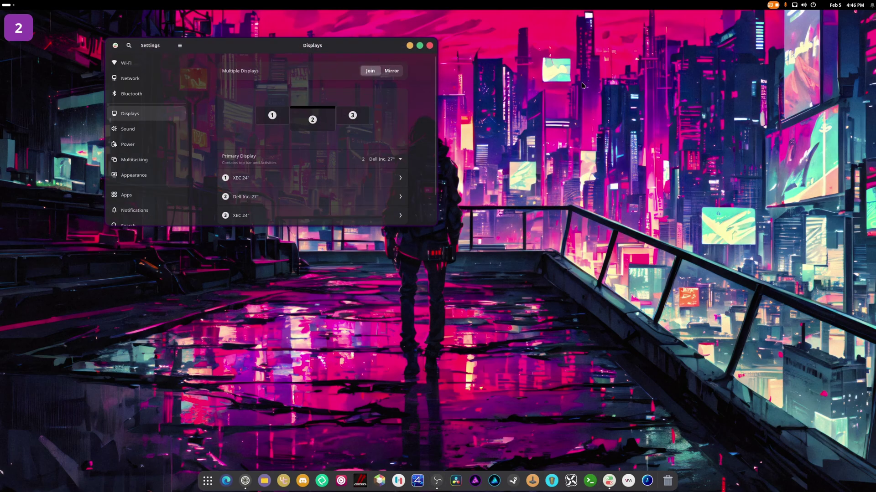
drag(251, 52, 317, 166)
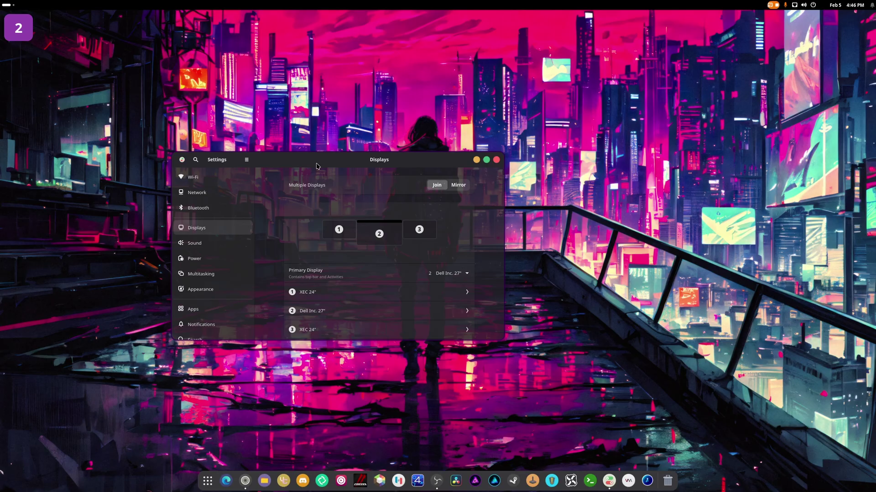
- Confirm the Sound output device stays Line A - UMC202HD 192k, then close Settings
click(200, 244)
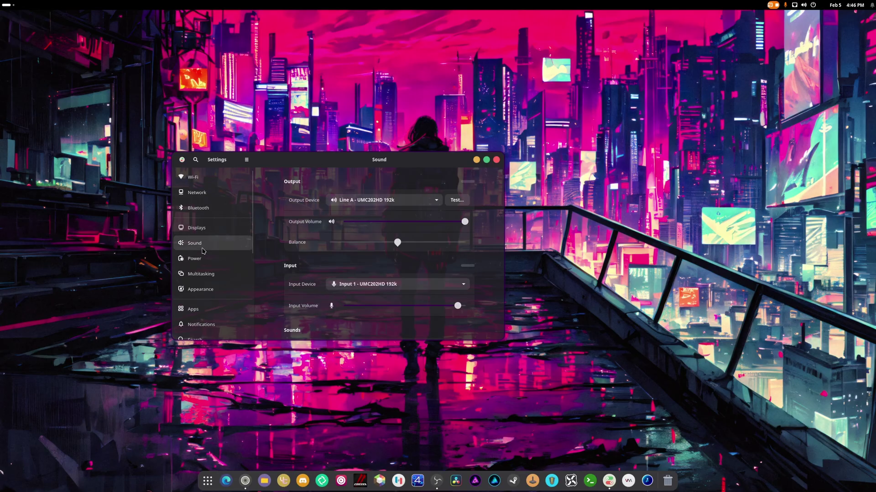
click(384, 202)
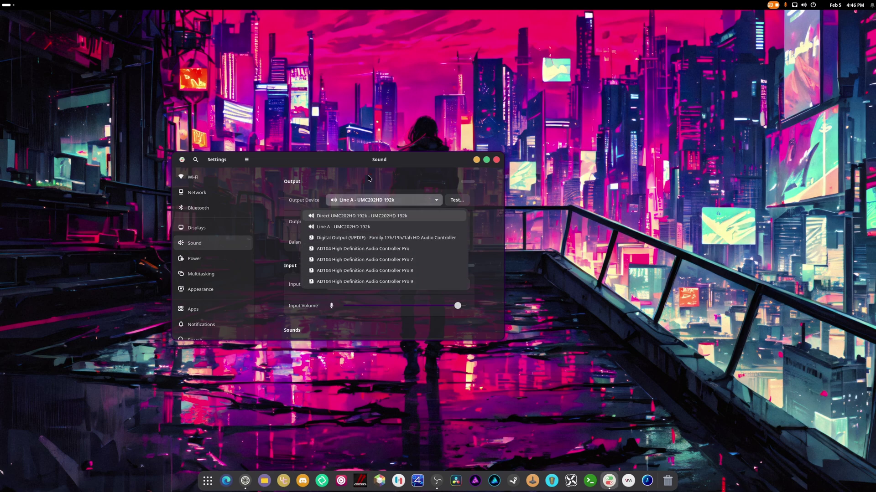
click(353, 162)
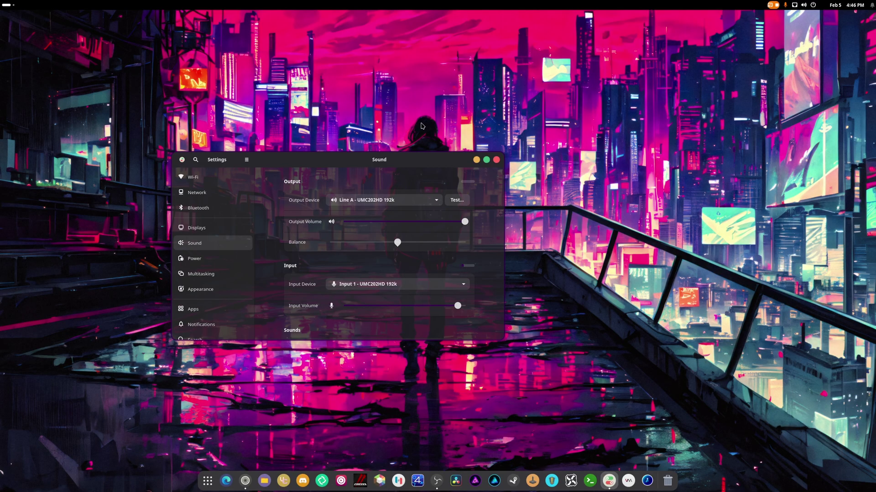
click(497, 160)
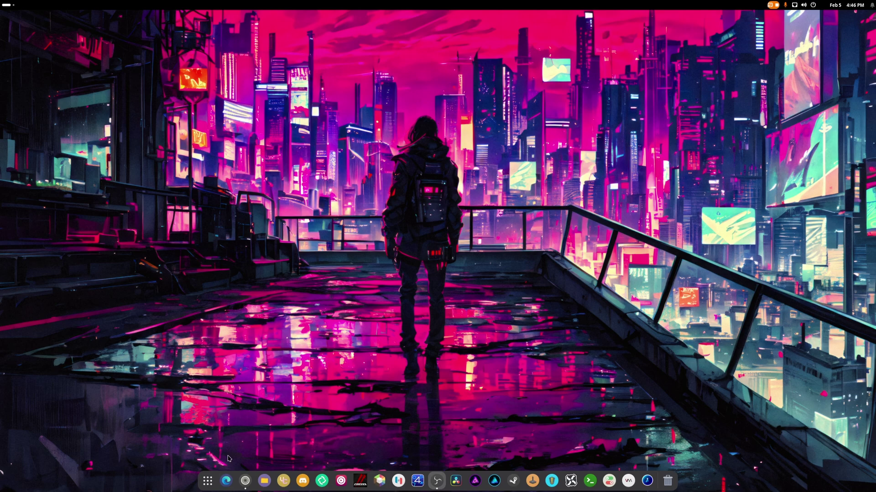
- Browse the image thumbnails in Pictures/Thumbnails-work in Files
click(264, 481)
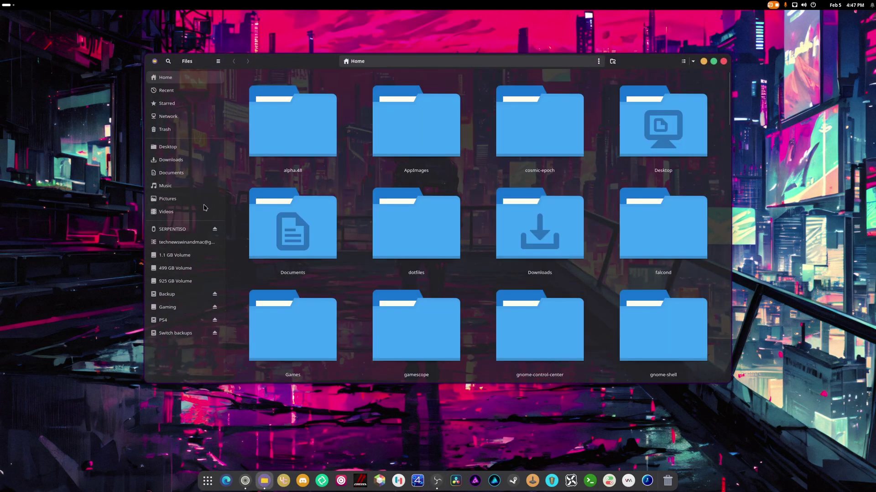
click(191, 199)
scroll(539, 189, down, 5)
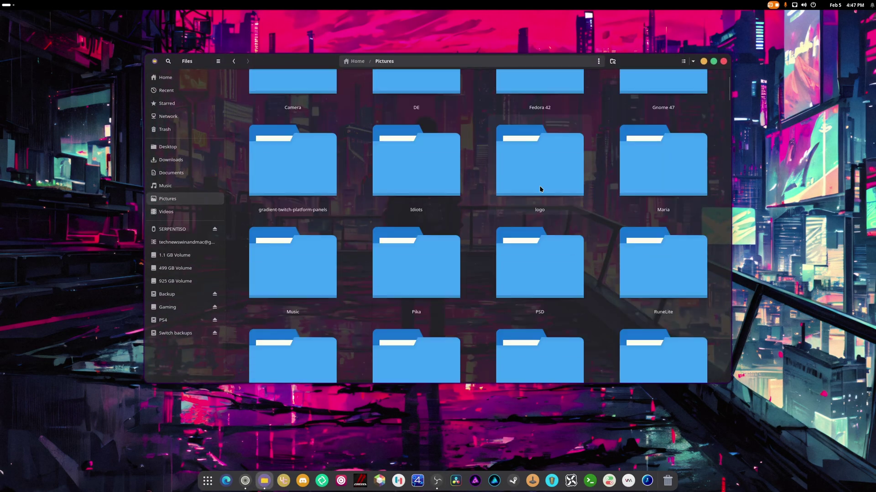
double_click(539, 339)
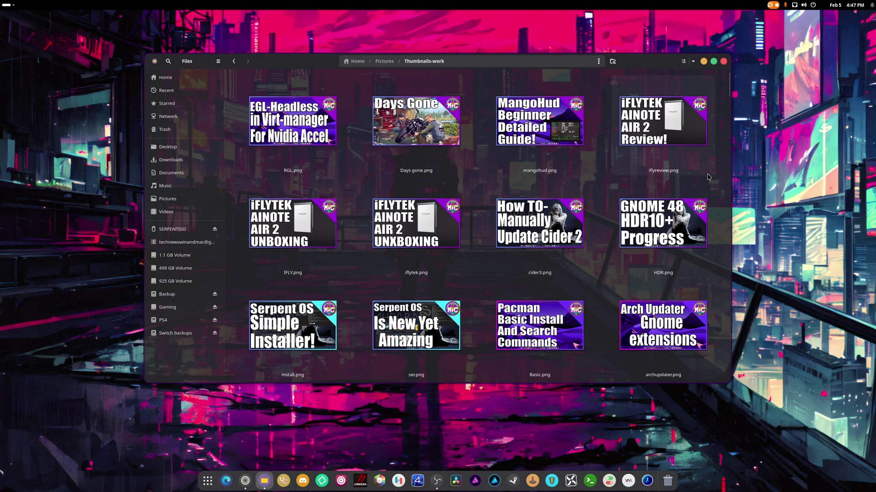
scroll(647, 203, down, 10)
scroll(647, 202, down, 15)
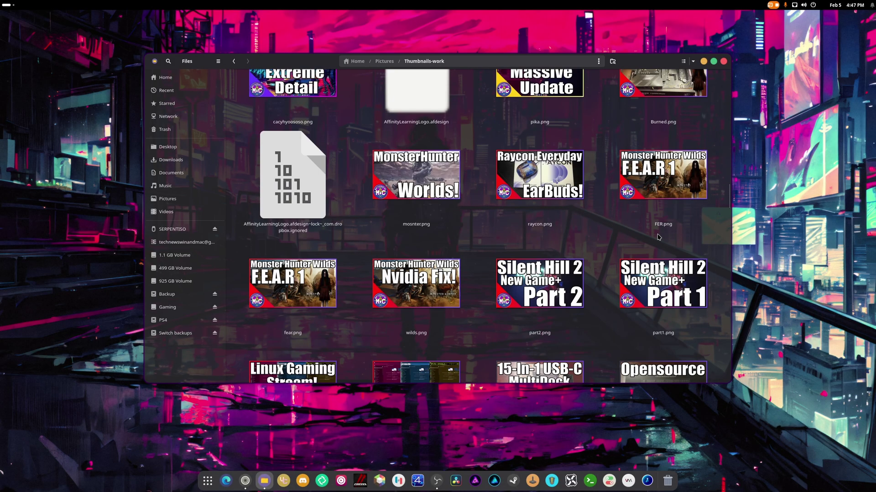
scroll(658, 237, down, 15)
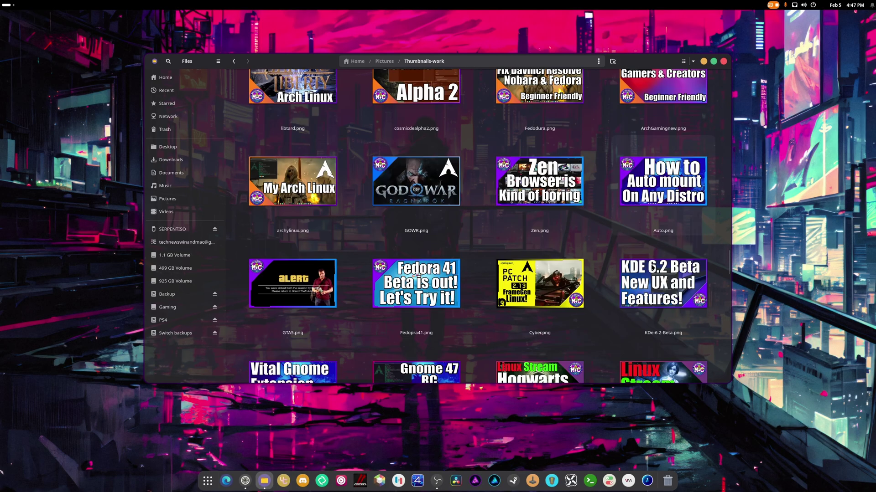
scroll(652, 269, down, 15)
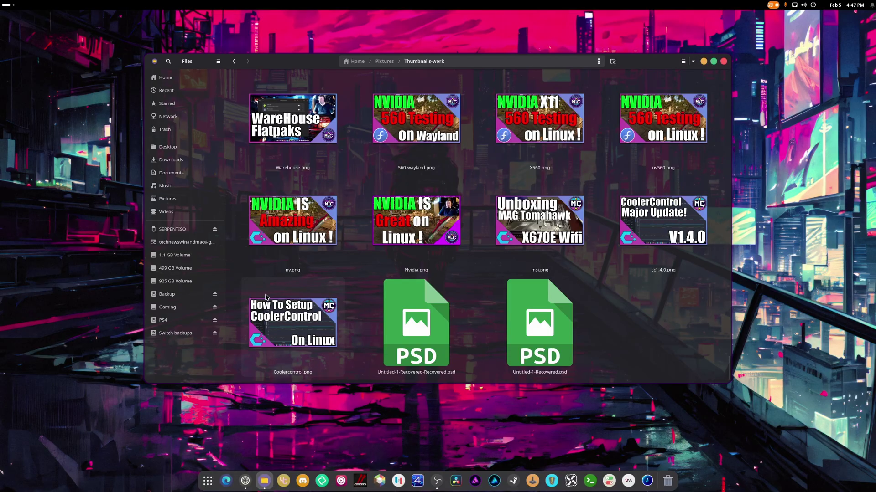
scroll(536, 297, up, 15)
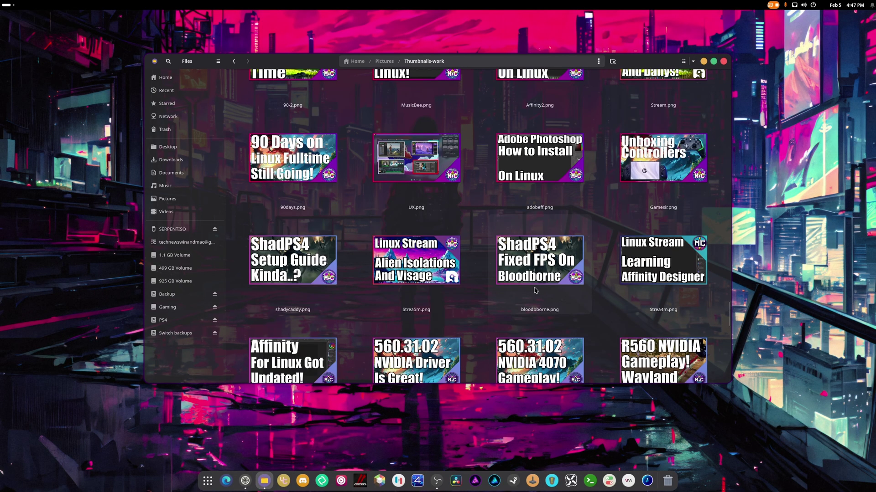
scroll(536, 297, up, 15)
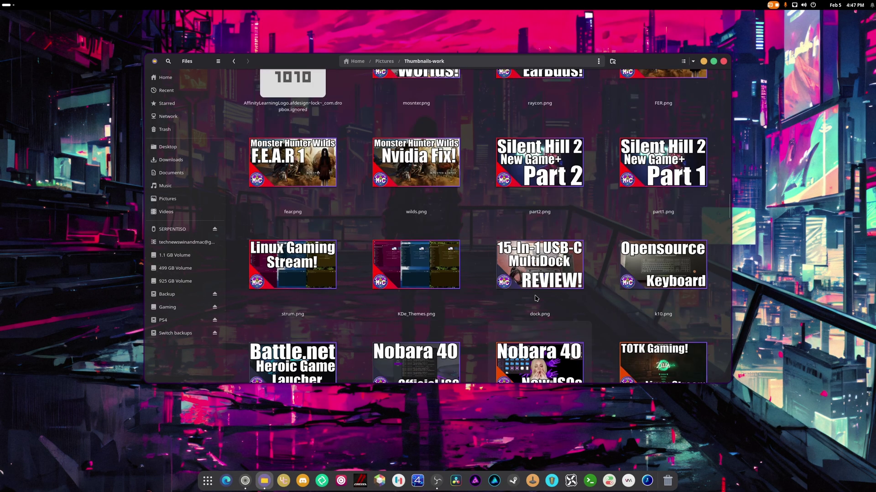
scroll(536, 297, up, 15)
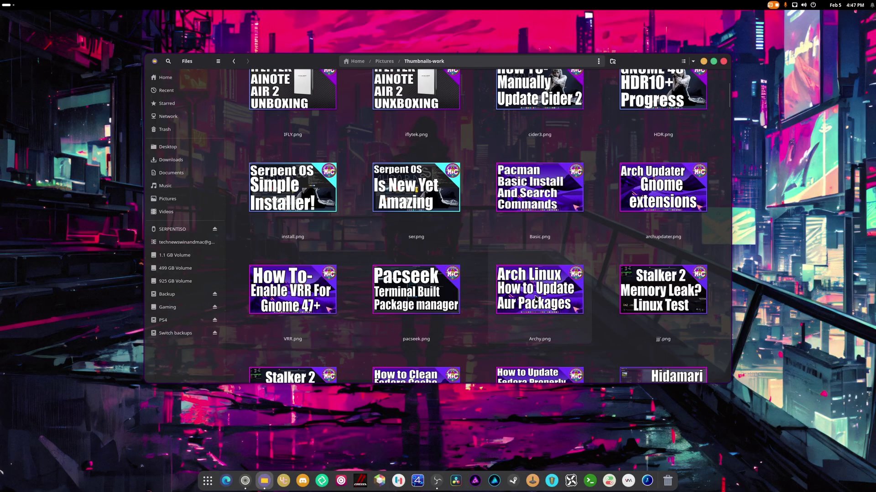
- Select Days gone.png, iflyreview.png and RGL.png, then return to the Home folder
click(403, 133)
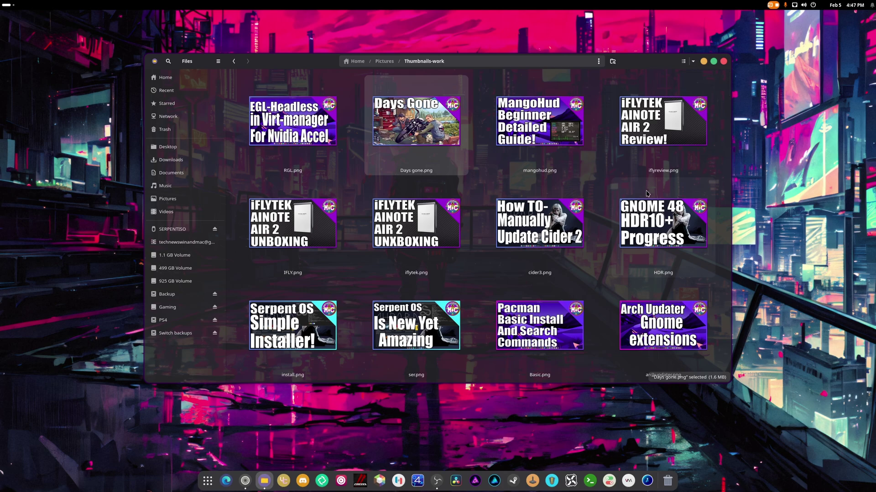
click(679, 164)
click(291, 157)
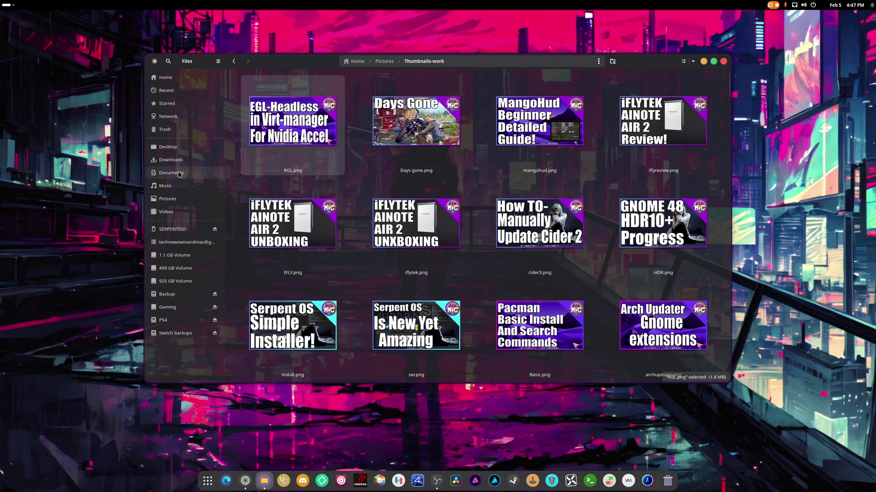
click(169, 79)
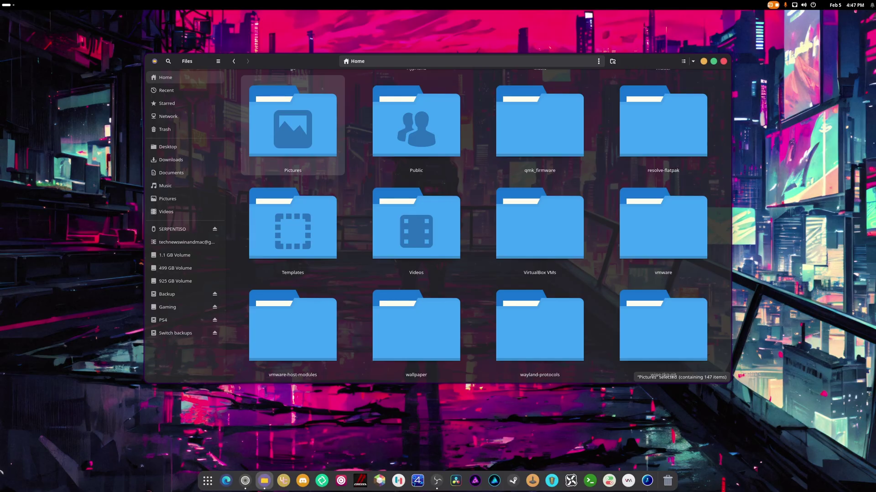
- Close Files, maximize Settings and search 'wel' to view the Wellbeing screen-time page
click(724, 61)
click(609, 481)
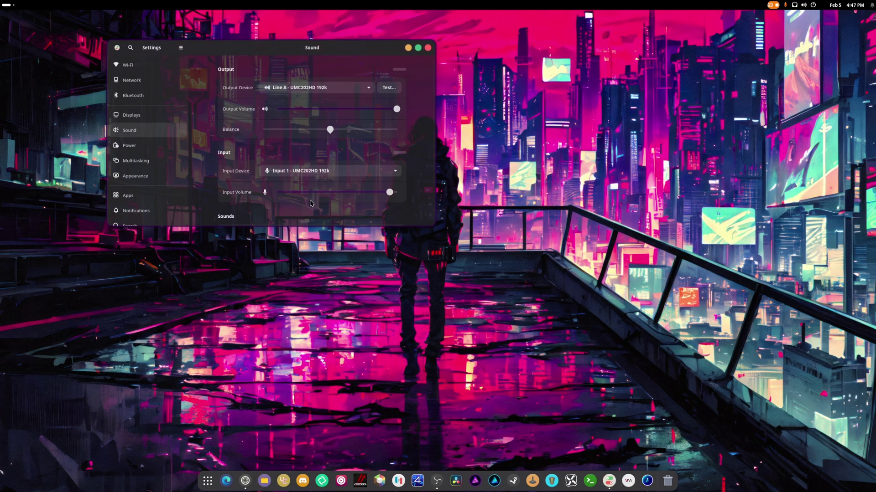
double_click(237, 46)
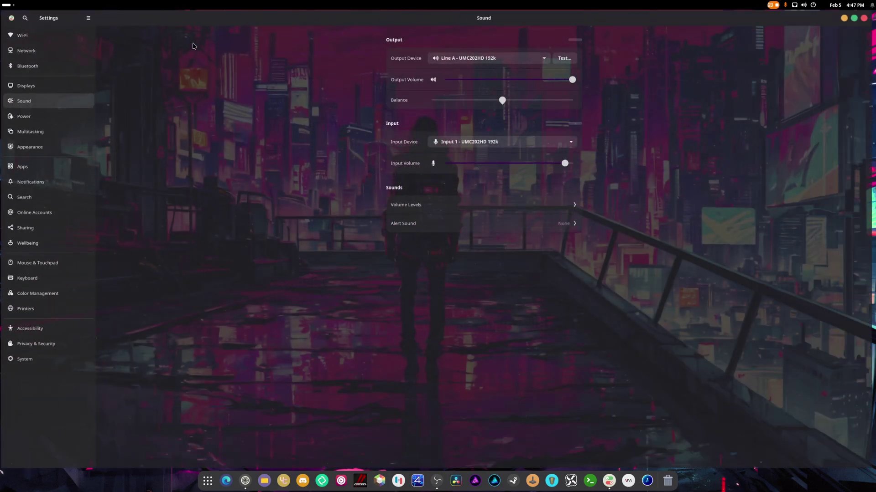
click(24, 19)
text(well)
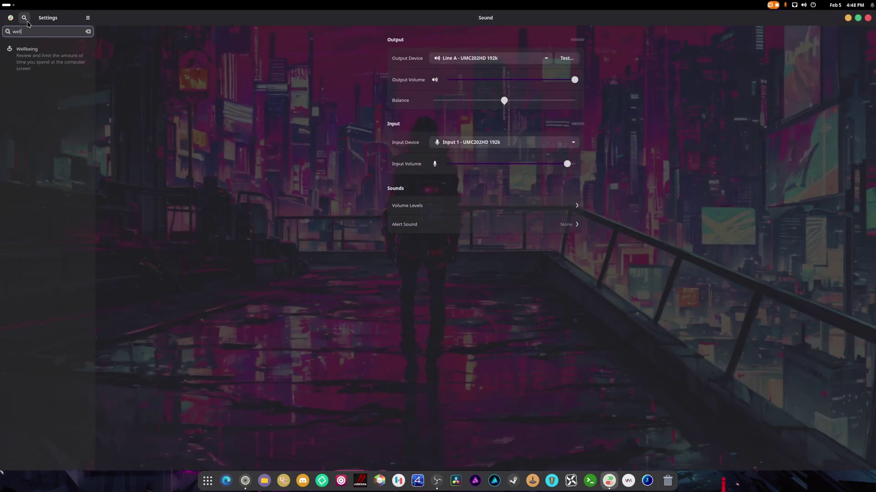
click(28, 50)
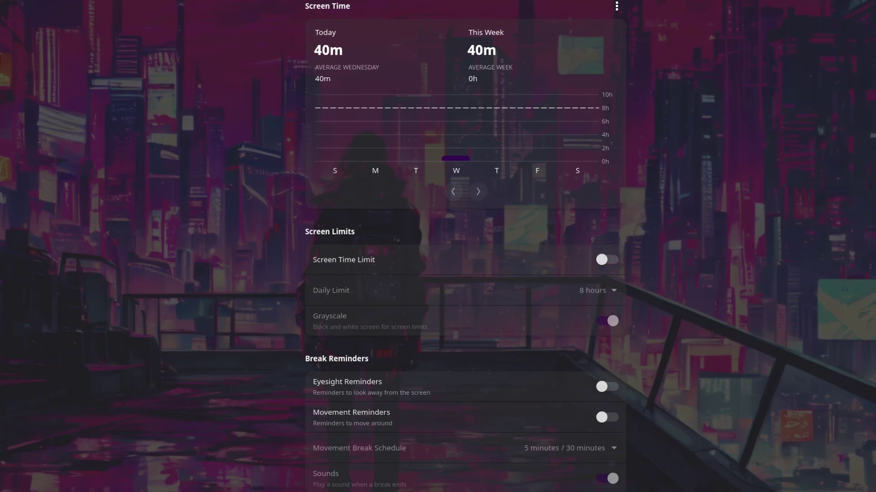
- Inspect the XEC 24" display's HDR and 165.00 Hz refresh rate options, then quit Settings
key(ctrl+q)
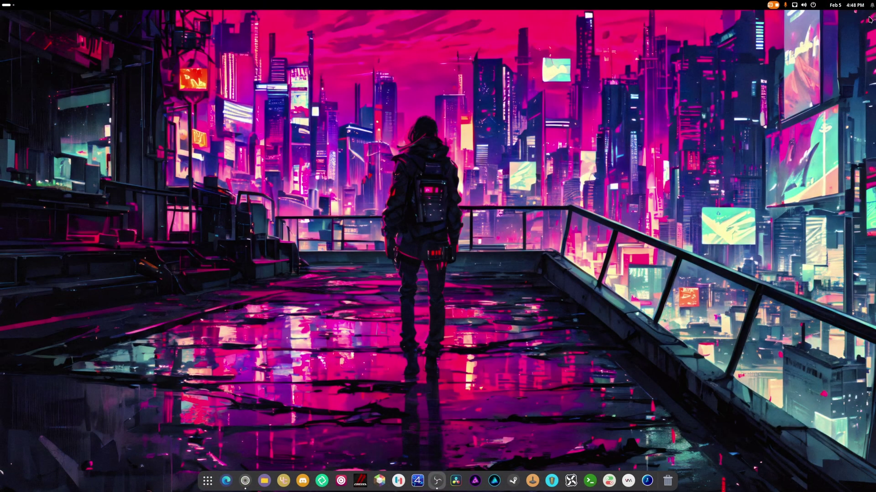
right_click(413, 306)
click(431, 332)
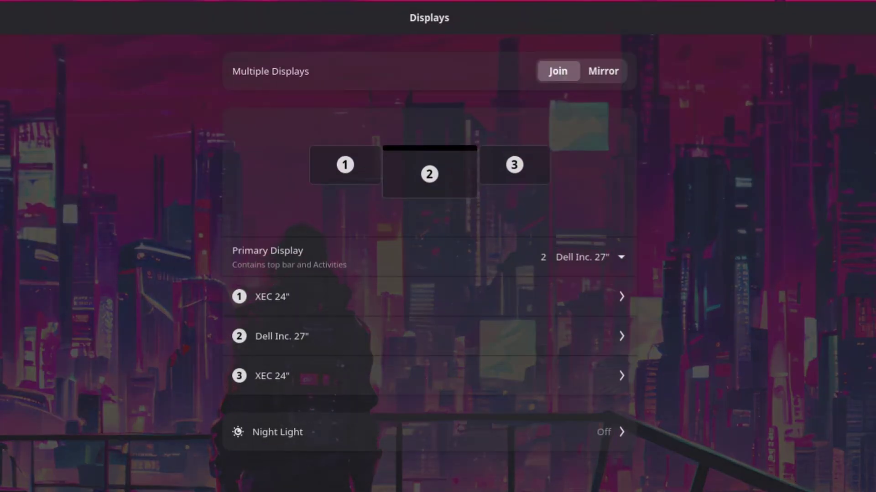
click(344, 378)
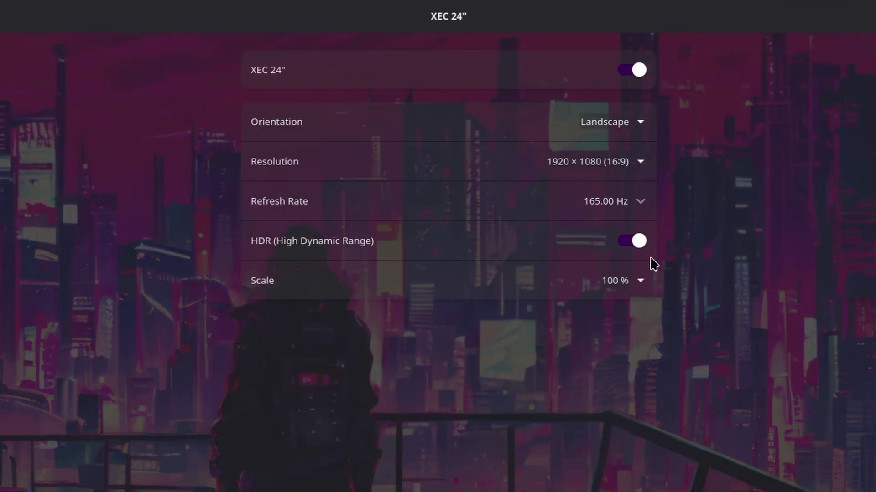
click(624, 212)
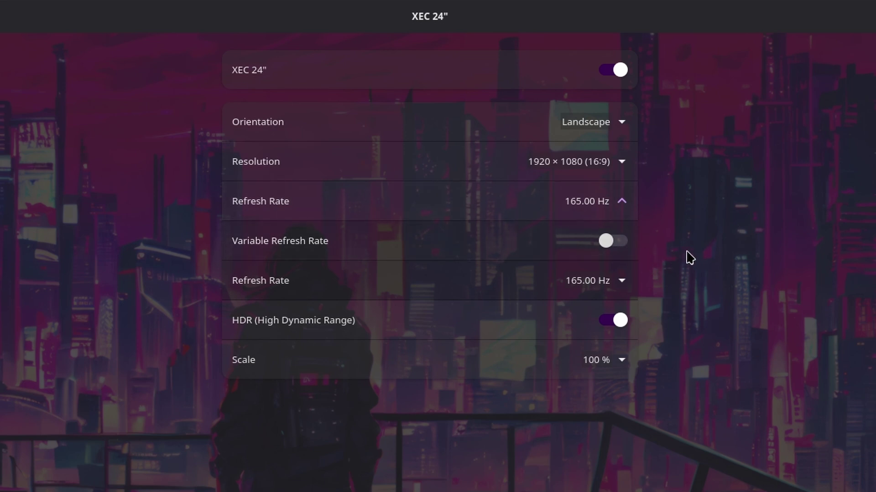
key(ctrl+q)
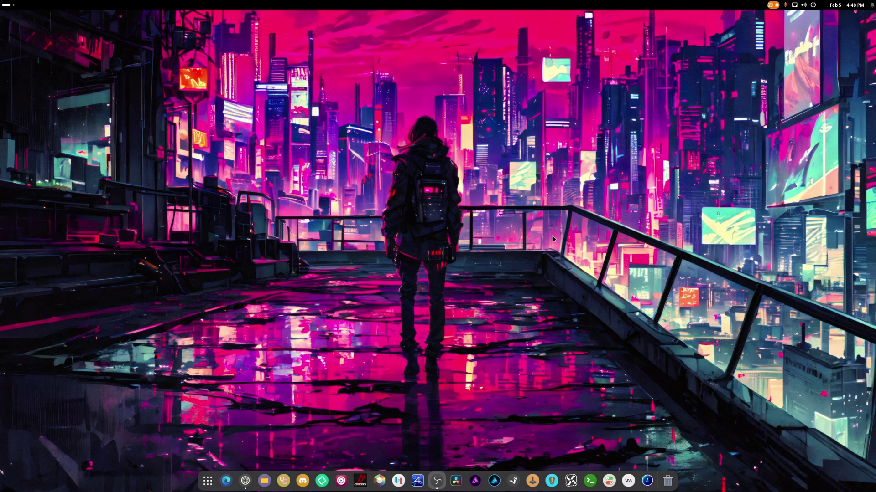
- Add the 2016-09-29 ITU-R BT.2020 Reference Display profile to the ES-G24X5 Monitor
click(608, 481)
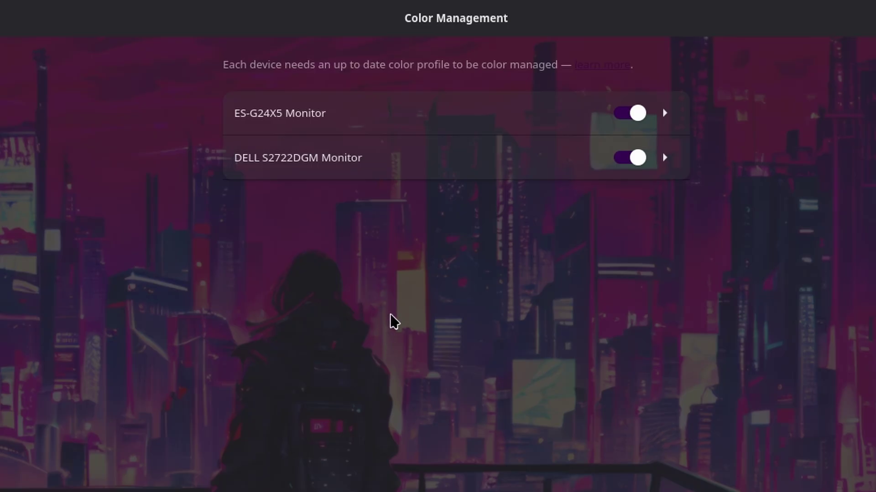
click(371, 129)
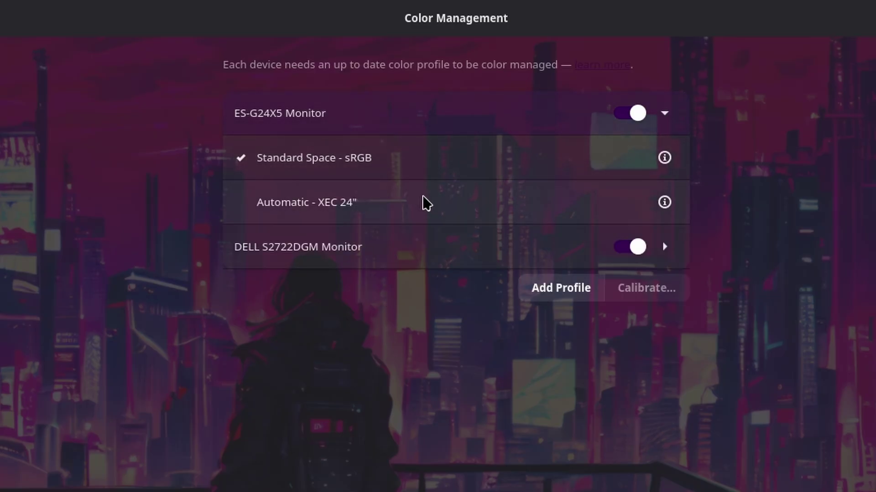
click(561, 287)
scroll(342, 469, down, 5)
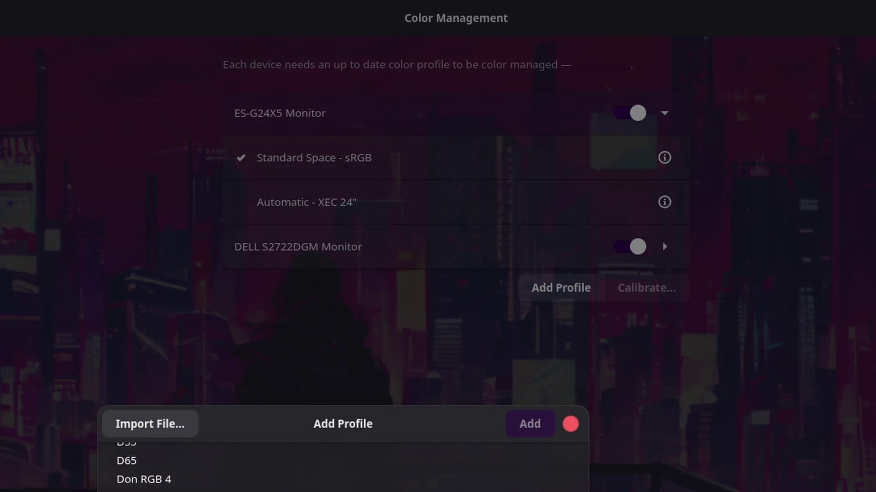
scroll(342, 470, down, 3)
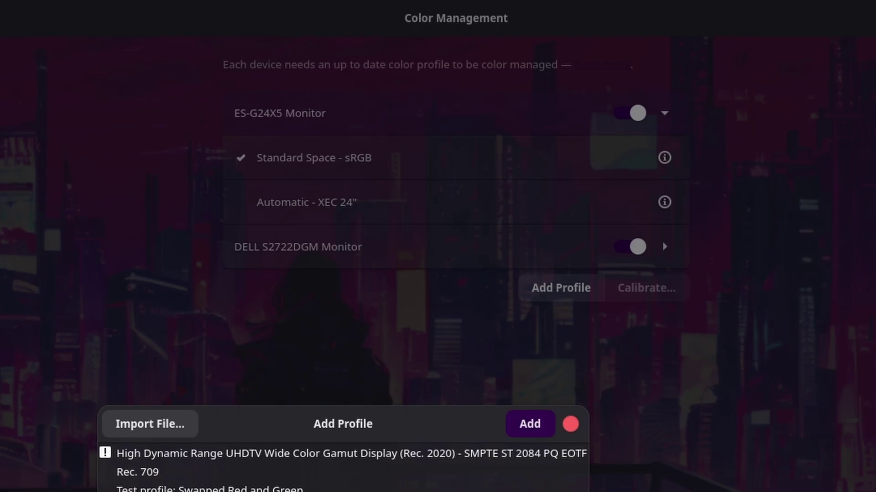
scroll(342, 470, up, 5)
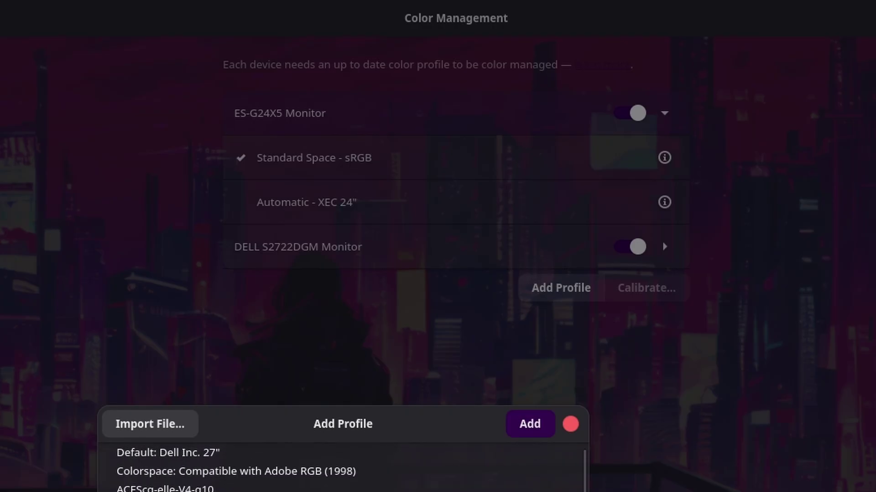
scroll(342, 470, down, 5)
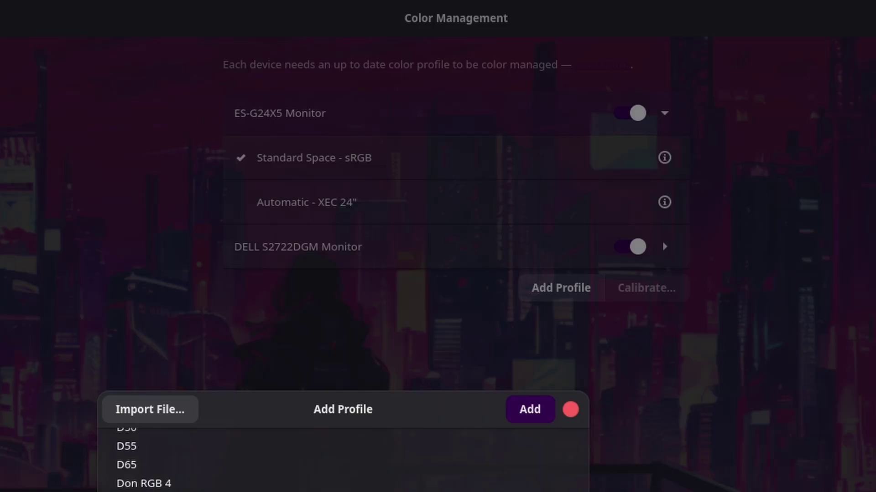
key(Escape)
click(592, 285)
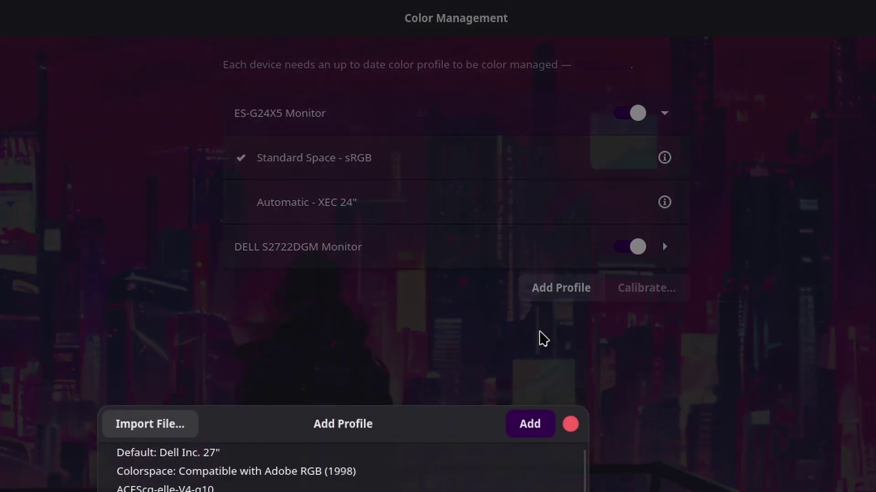
scroll(342, 470, down, 5)
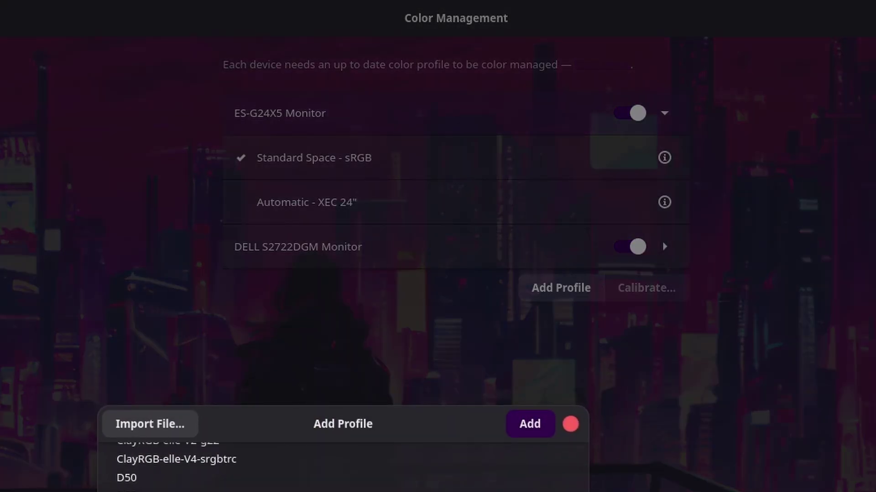
click(529, 425)
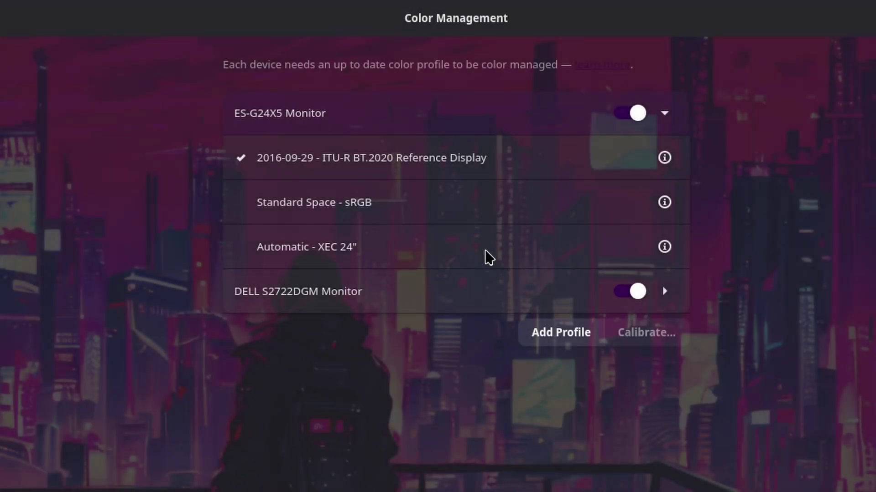
- Remove the BT.2020, sRGB and Automatic profiles from ES-G24X5, then open the Add Profile list
click(360, 249)
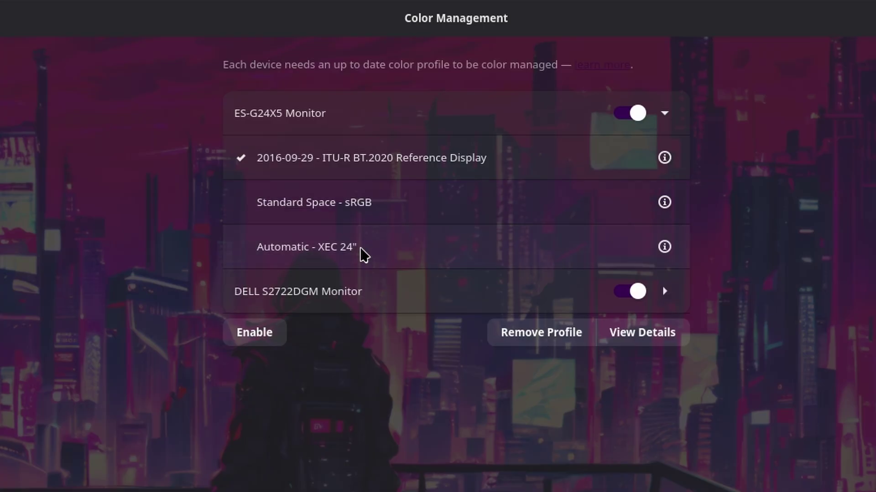
click(358, 175)
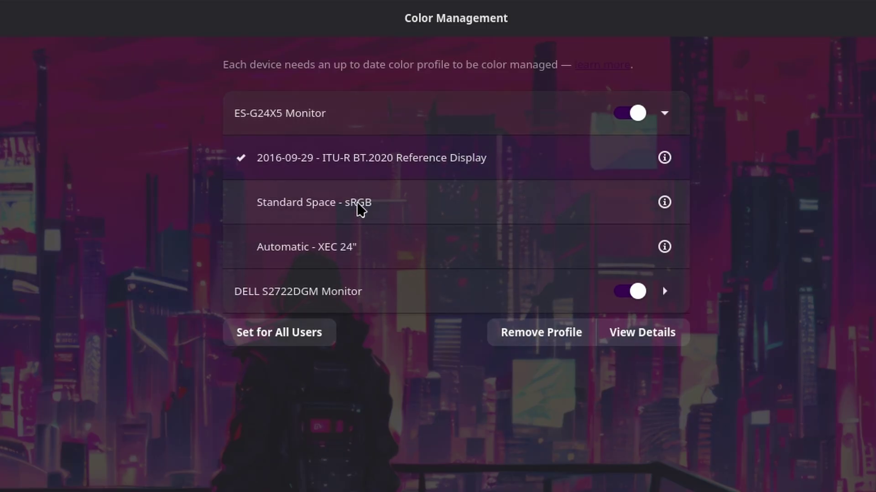
click(393, 242)
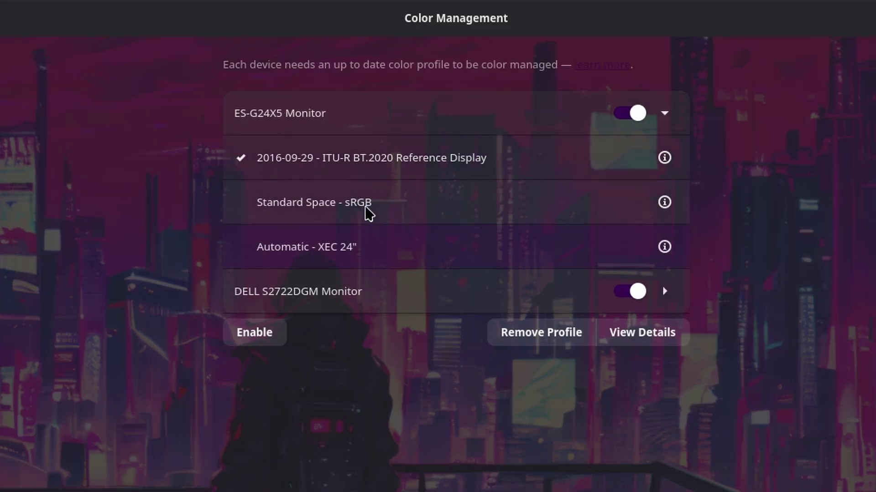
click(342, 158)
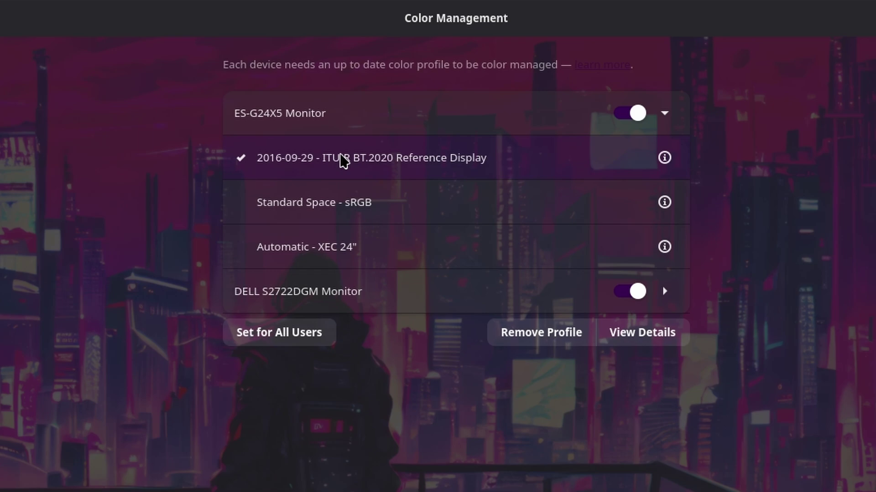
click(536, 341)
click(566, 297)
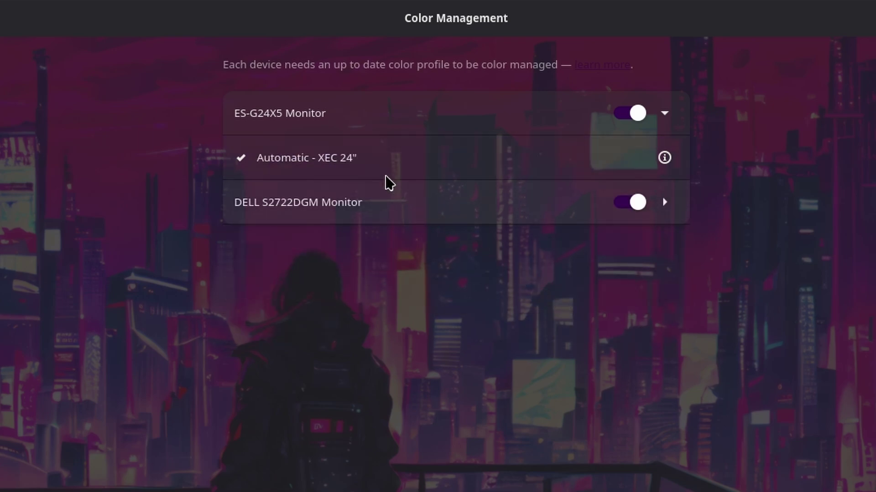
click(385, 175)
click(545, 251)
click(401, 141)
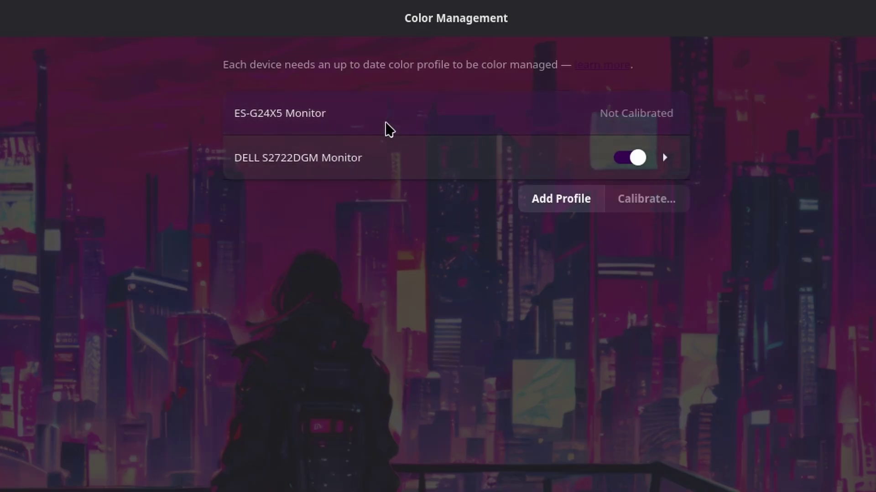
click(572, 199)
- Add the HDR Rec. 2020 colour profile from the profile list
scroll(342, 470, down, 3)
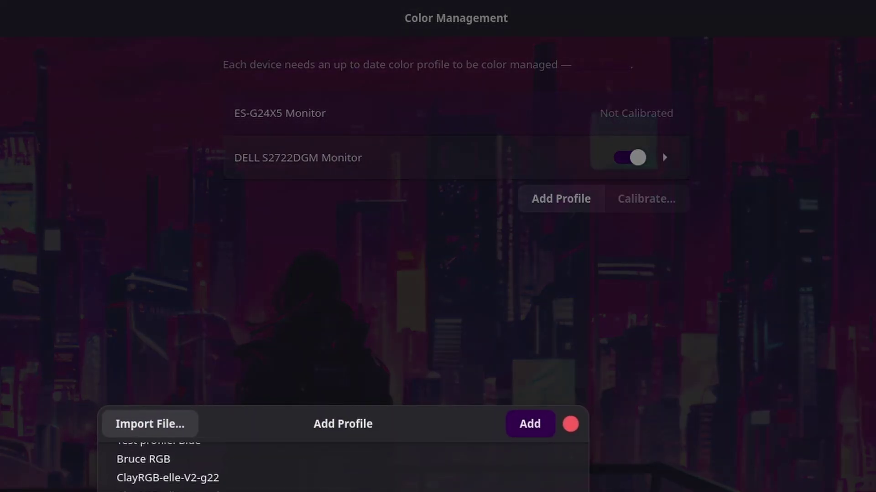
click(531, 425)
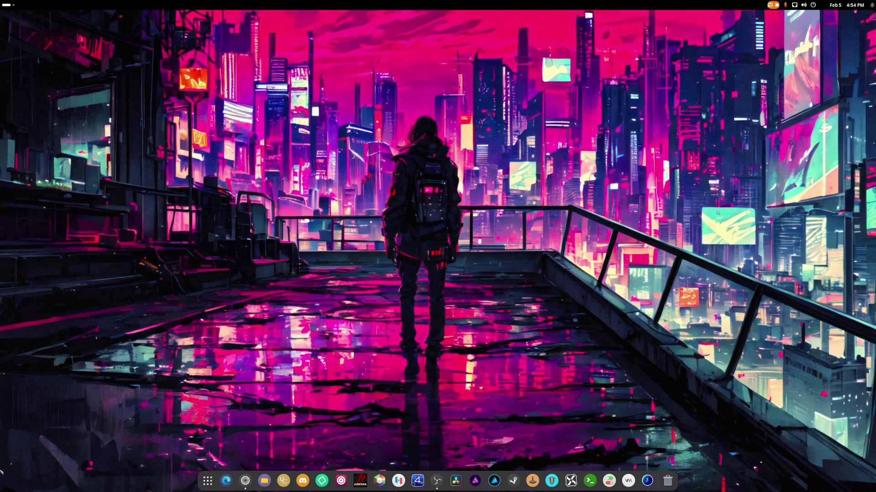
- Launch Maps via the 'map' app search and pan over downtown Halifax
click(207, 481)
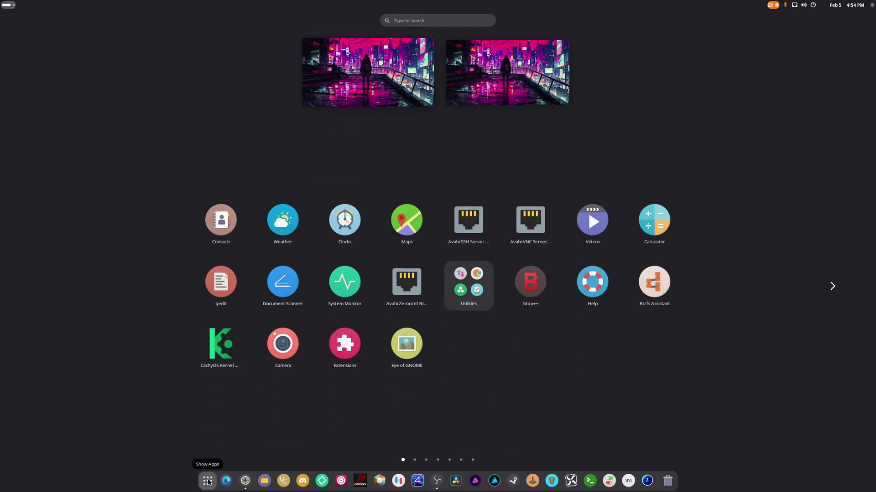
text(map)
key(Return)
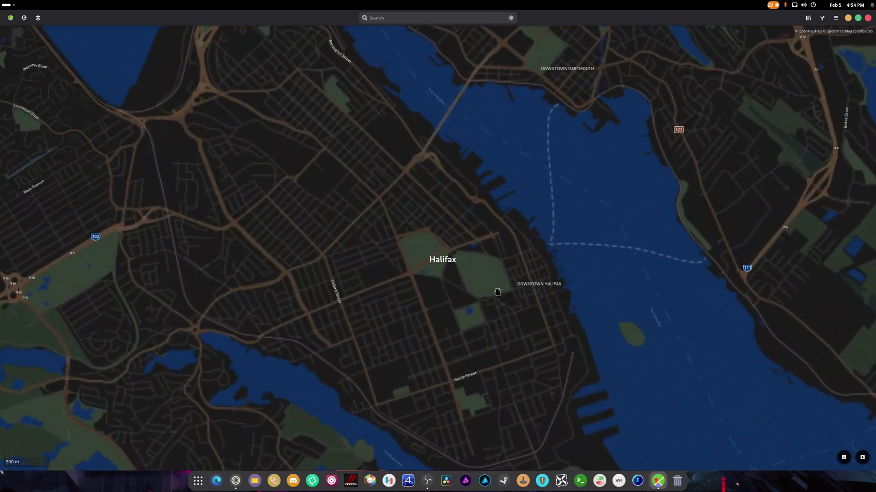
scroll(497, 292, up, 3)
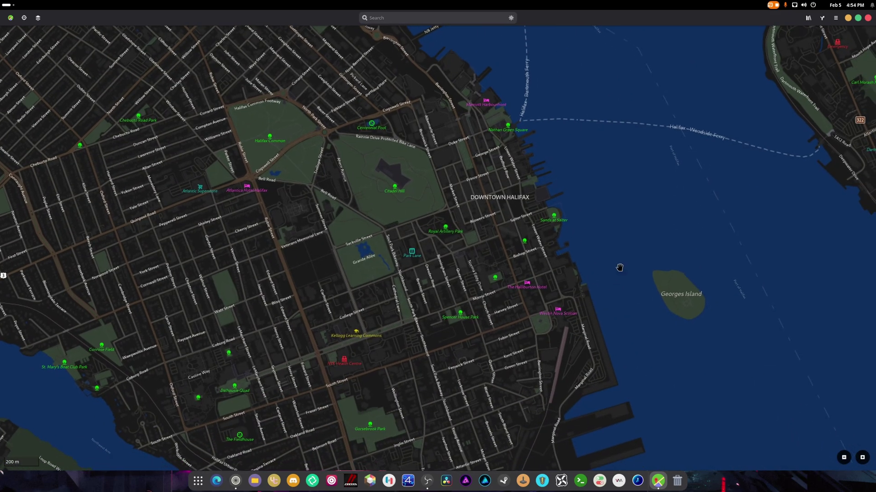
drag(452, 192, 438, 176)
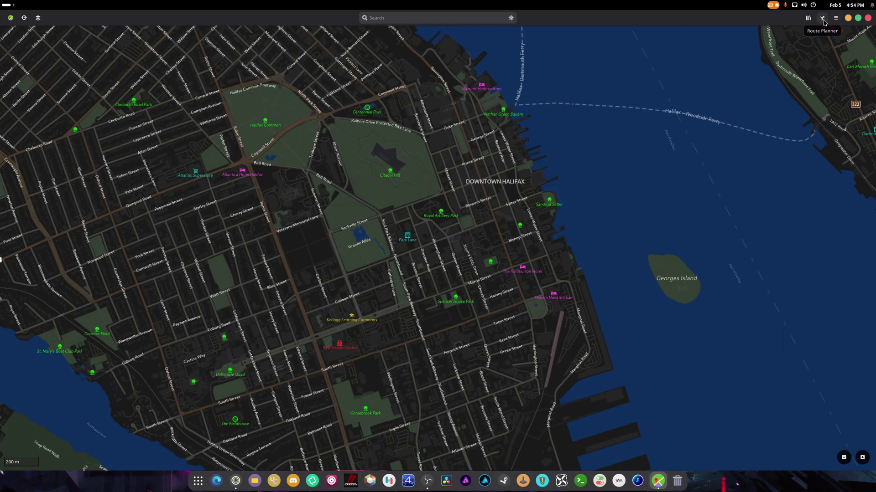
- Glance at the Maps main menu and map layers, then open the route planner
click(832, 20)
click(834, 18)
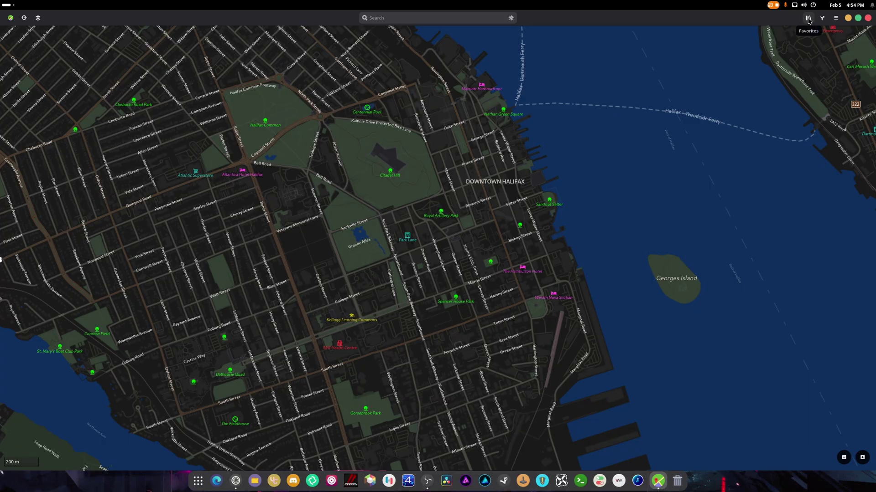
click(39, 19)
click(28, 21)
click(822, 17)
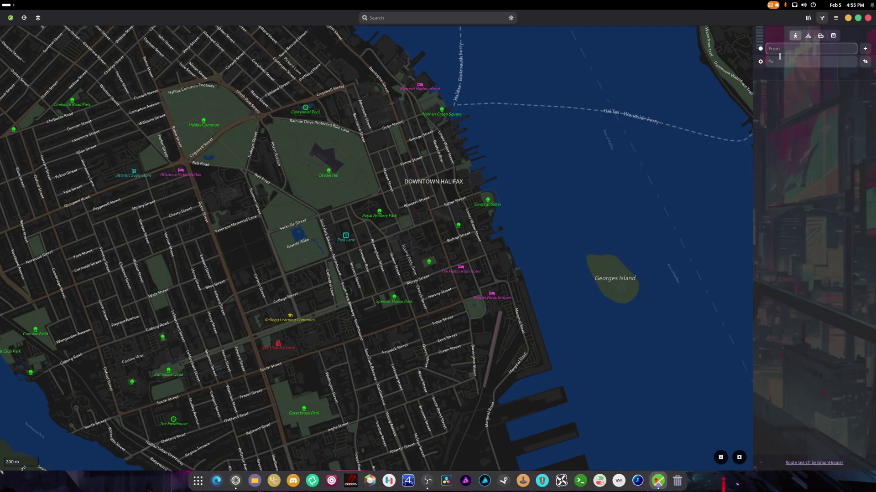
- Plan a walking route from Halifax Citadel to Halifax City Hall
text(cita)
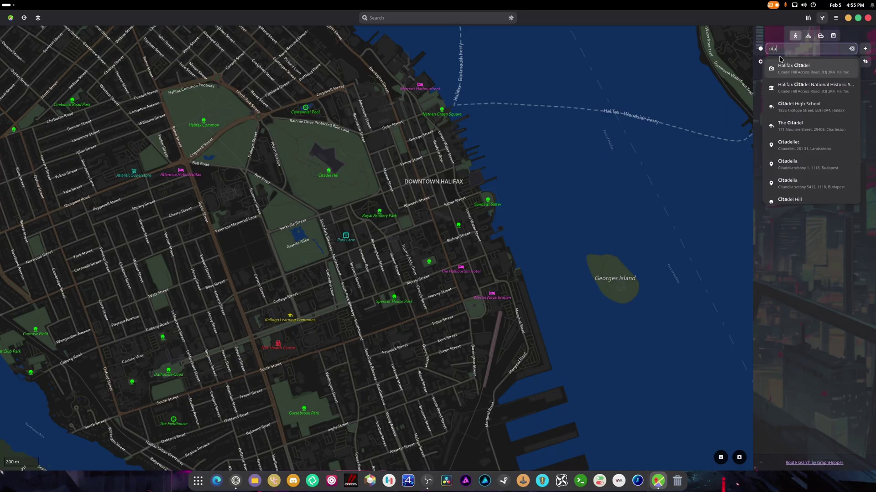
click(791, 66)
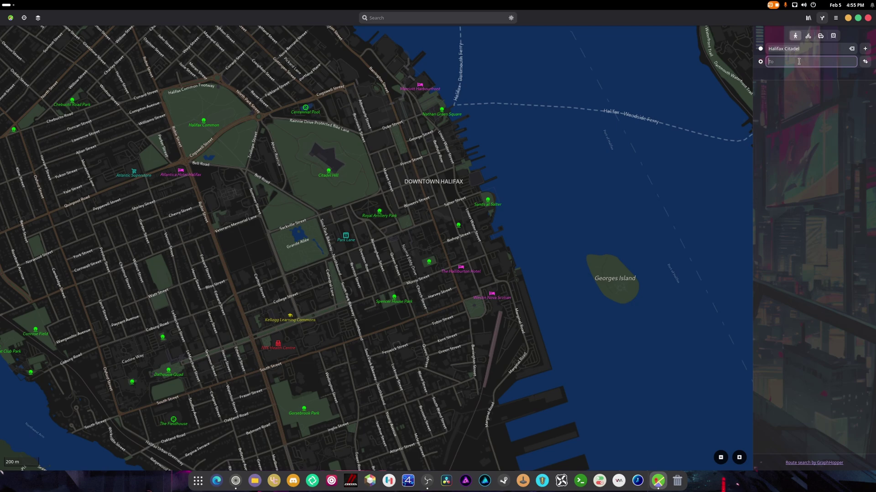
text(halifax)
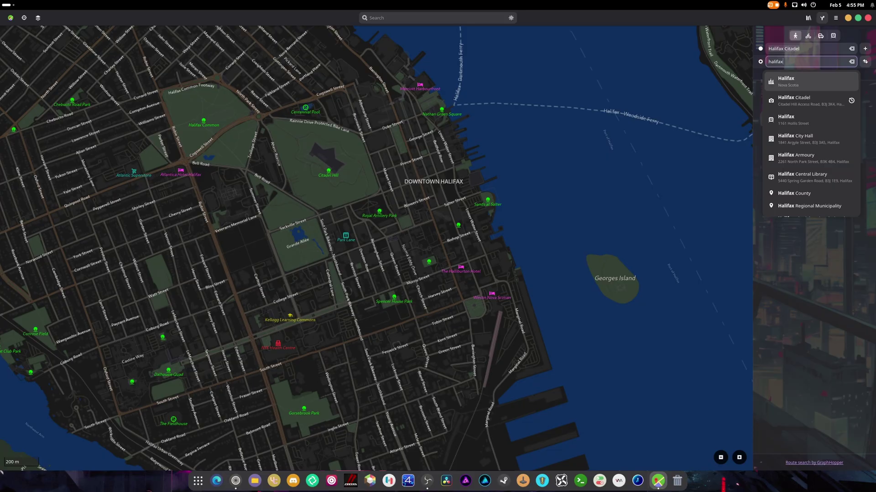
click(806, 137)
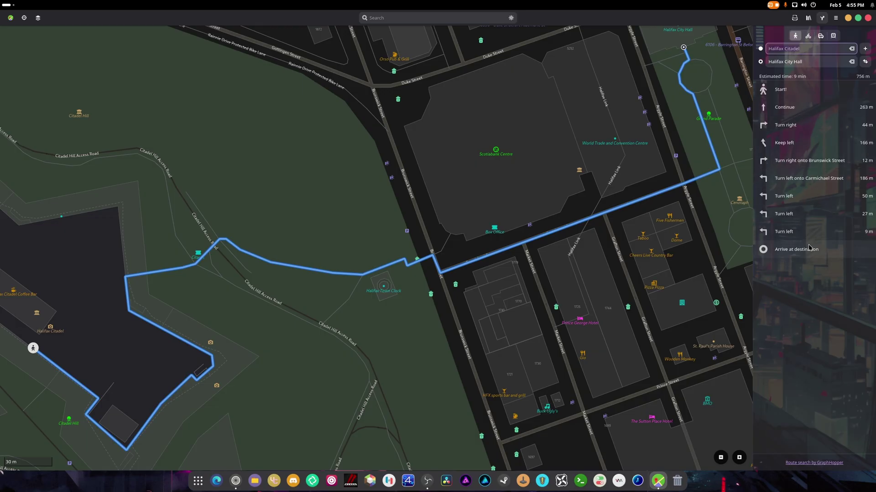
drag(10, 247, 131, 211)
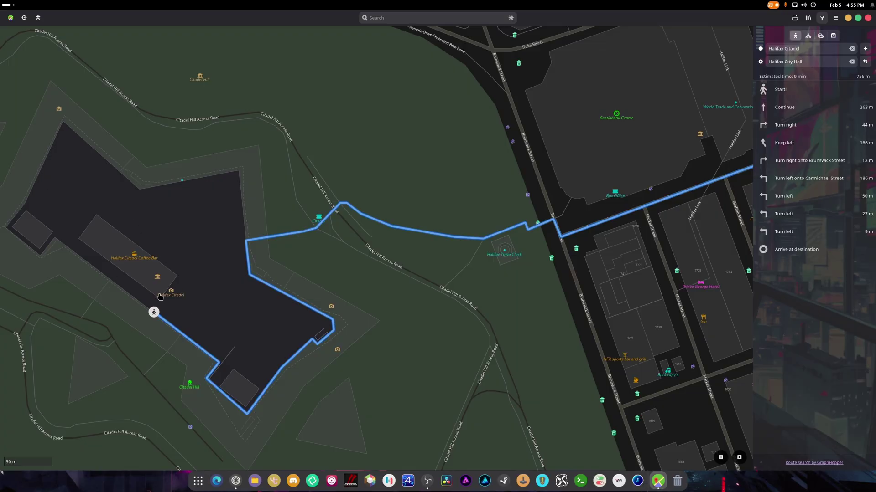
mouse_move(190, 296)
mouse_down()
mouse_move(220, 280)
mouse_move(287, 275)
mouse_up()
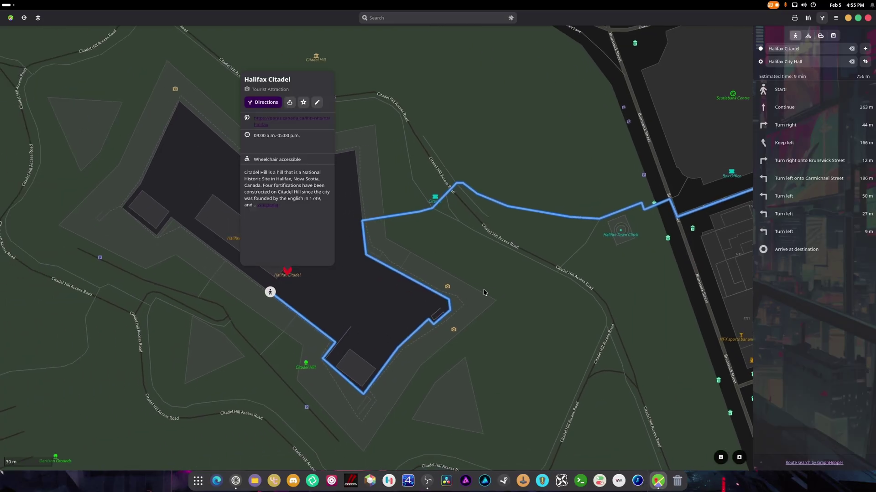
click(477, 276)
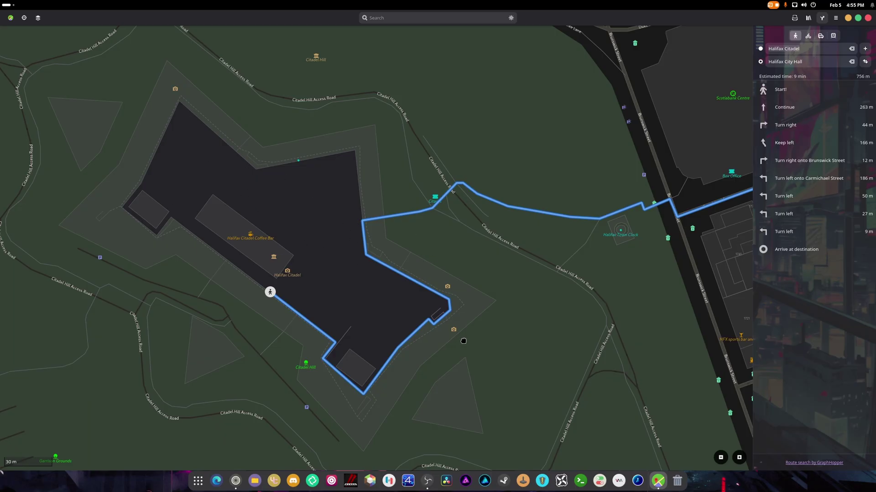
drag(459, 338, 426, 87)
drag(469, 371, 308, 387)
drag(418, 245, 332, 483)
drag(228, 365, 678, 68)
drag(475, 194, 445, 2)
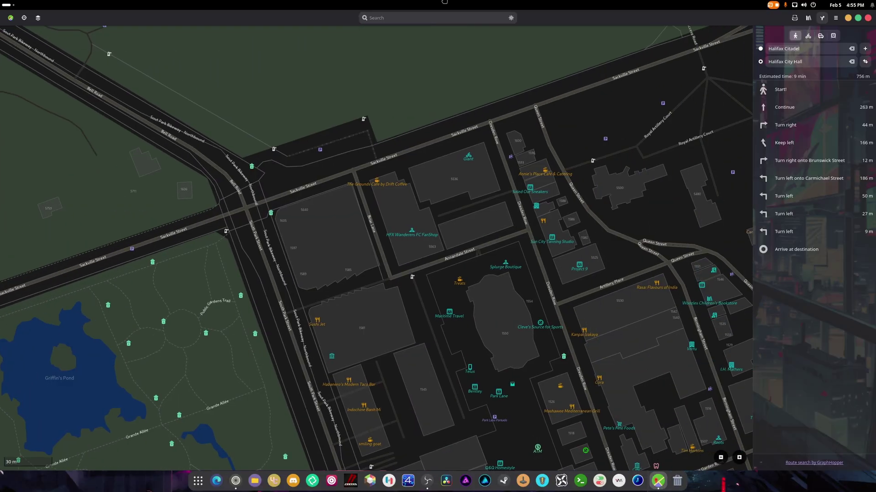
drag(549, 238, 291, 398)
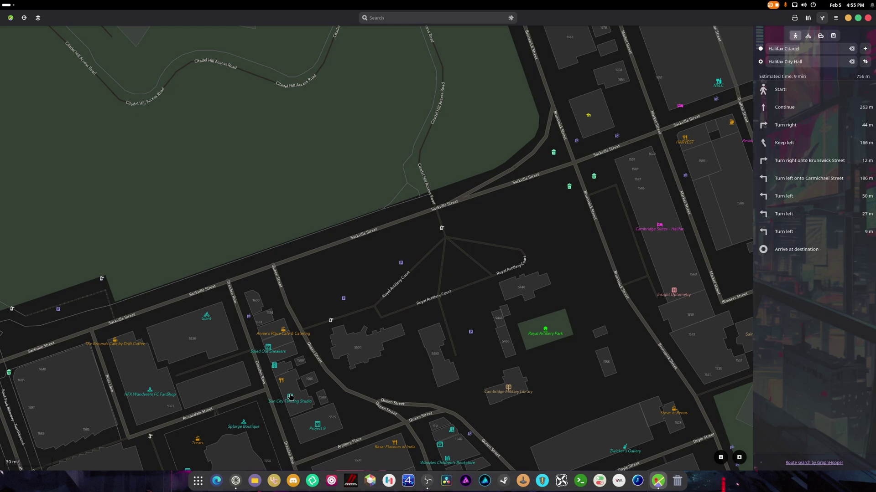
drag(358, 145, 531, 465)
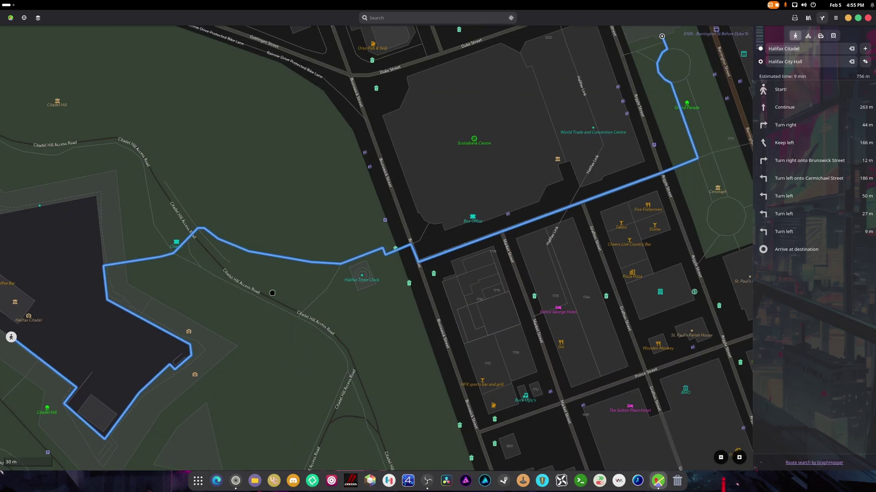
drag(271, 293, 301, 272)
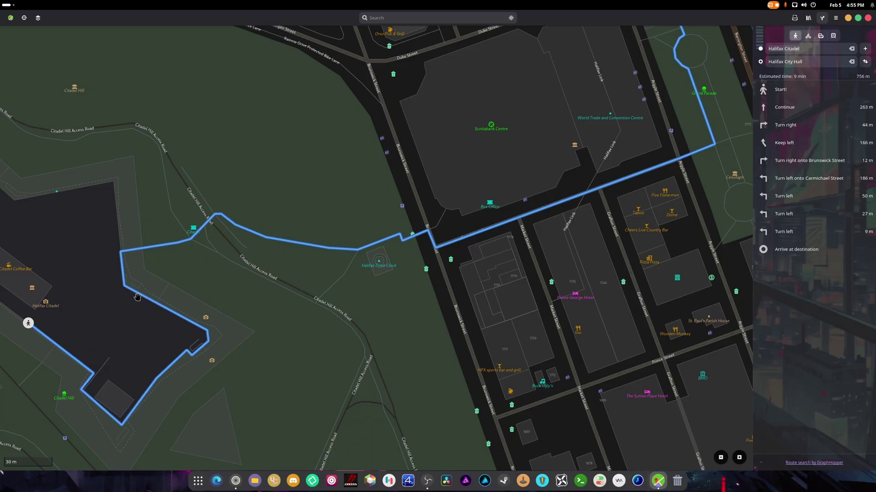
drag(299, 332, 315, 308)
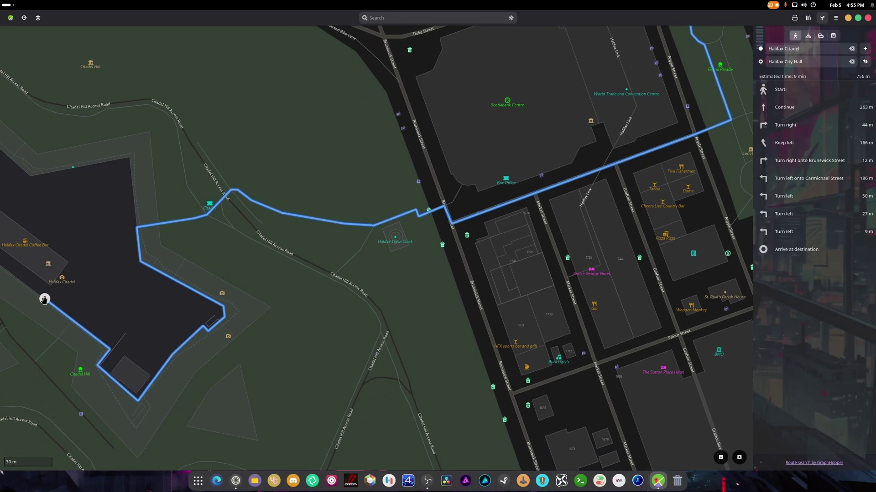
drag(199, 380, 233, 339)
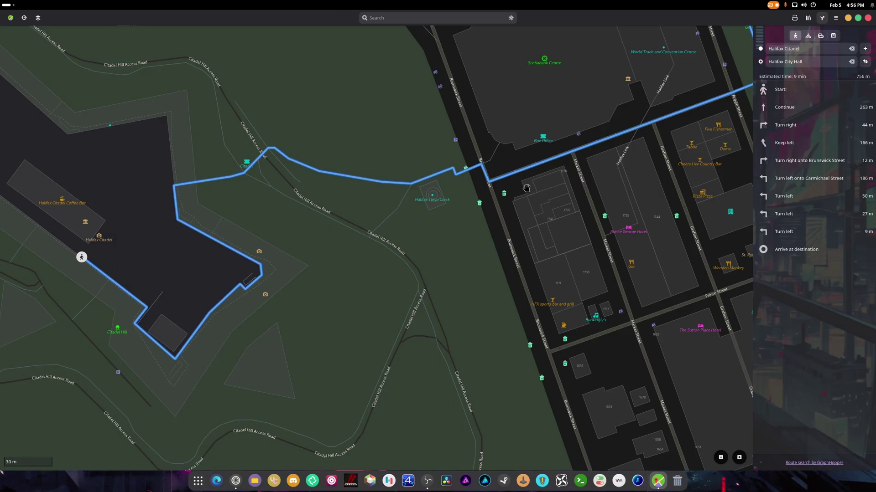
drag(518, 196, 382, 361)
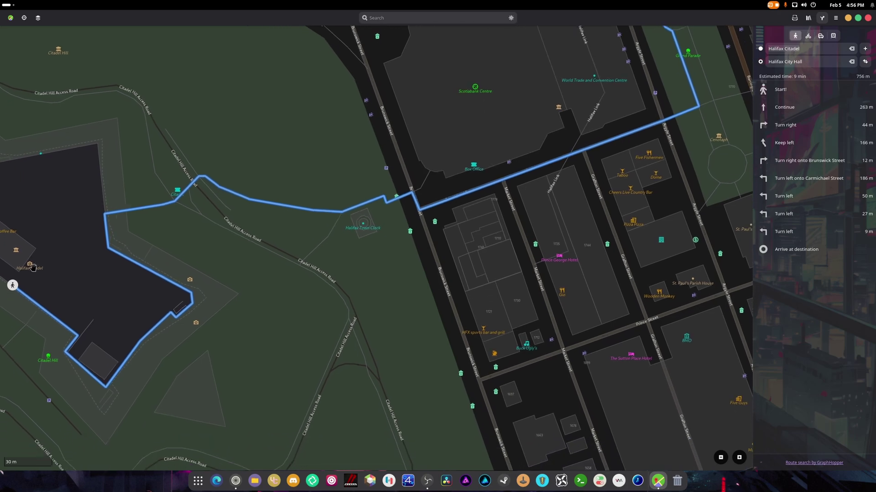
drag(473, 119, 399, 327)
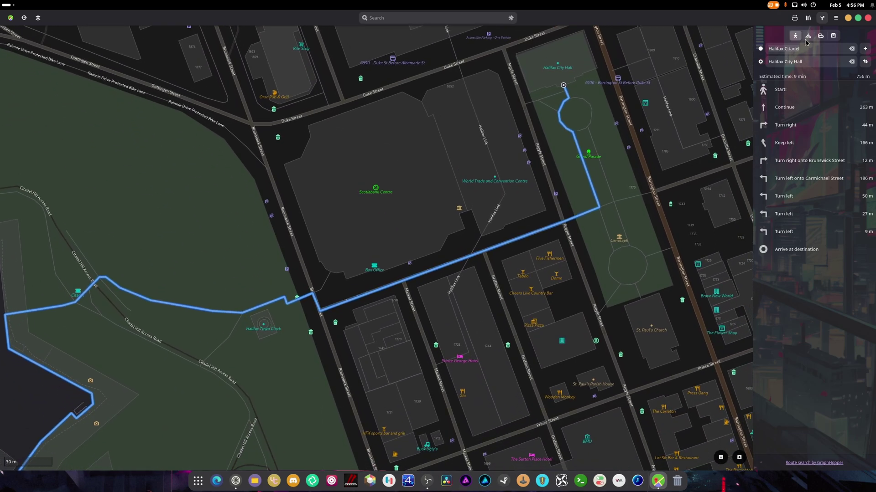
- Try bike and car, then plan the Citadel–City Hall trip by transit (12-minute 04:56–05:07 p.m. option)
click(807, 37)
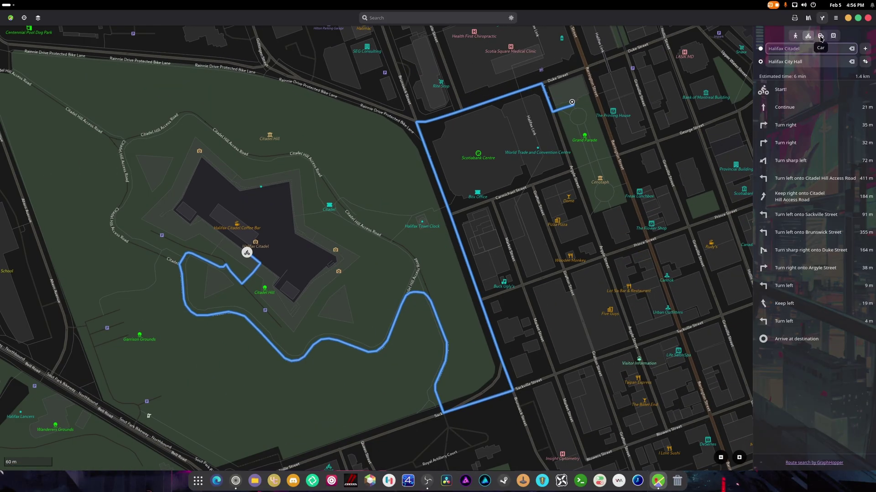
click(821, 36)
click(833, 37)
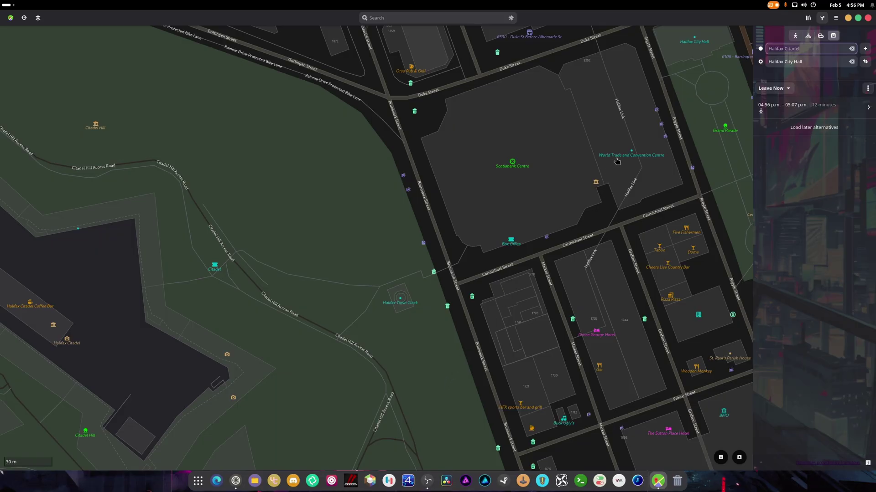
drag(405, 333, 411, 234)
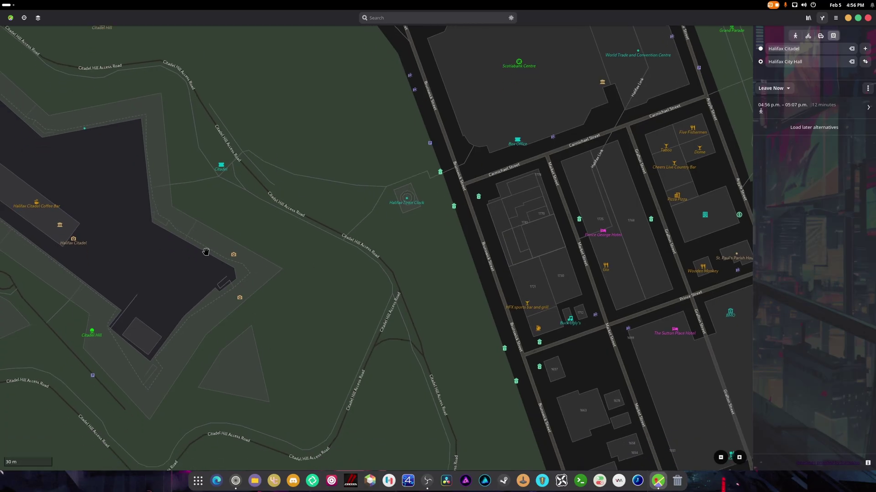
drag(287, 178, 215, 491)
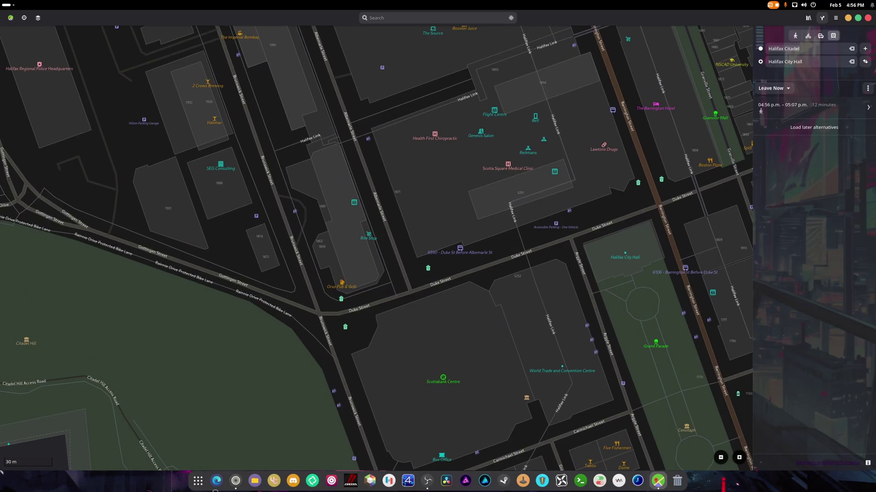
- Close the GNOME Maps window to reveal the neon city wallpaper desktop
click(868, 18)
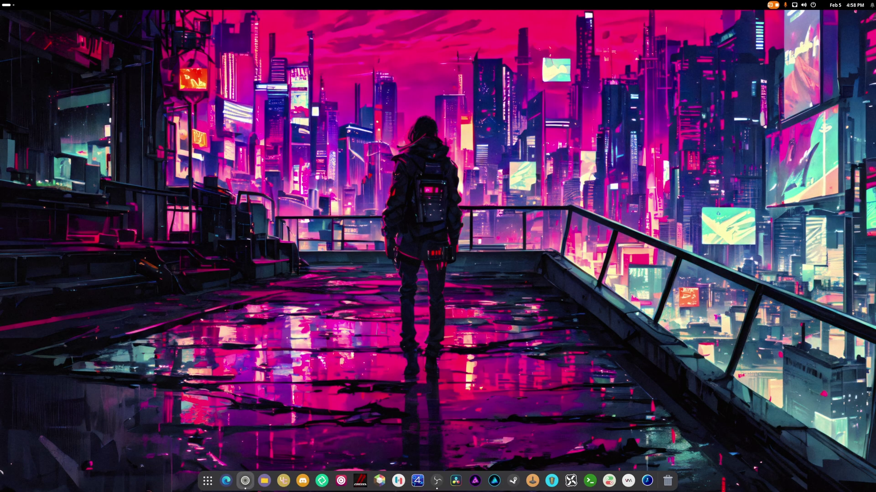
click(802, 5)
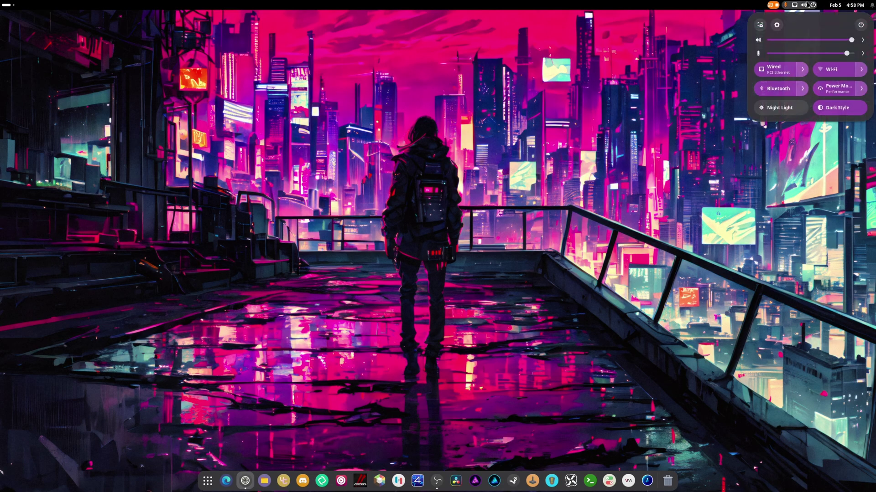
click(860, 88)
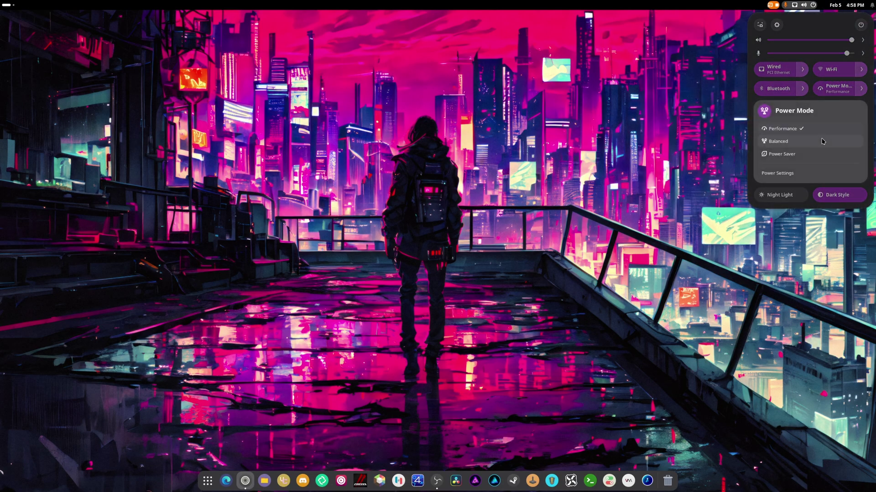
click(783, 173)
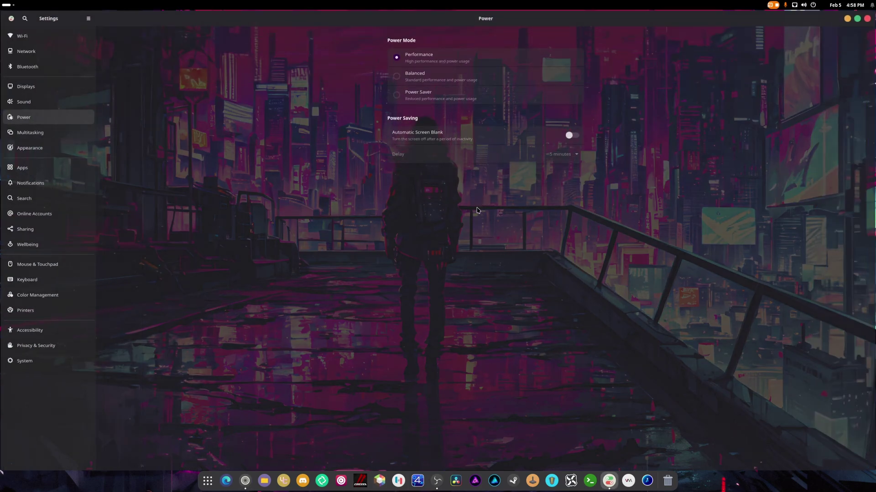
click(867, 19)
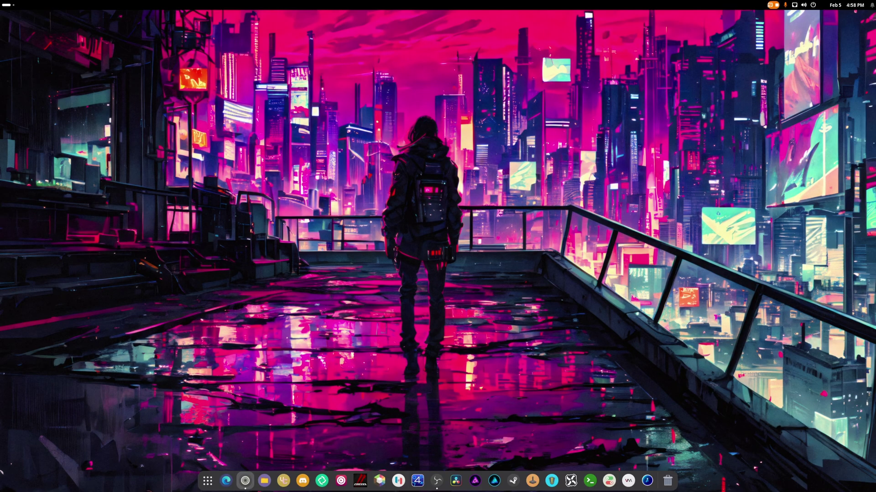